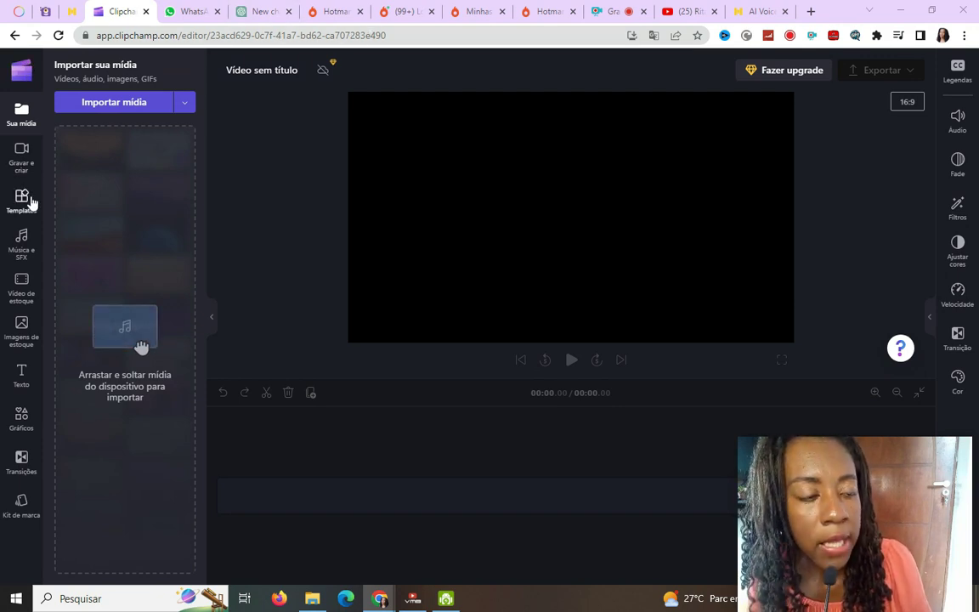
Open the text-to-speech converter and paste in the channel-subscription sentence highlighted in the ChatGPT conversation.
left_click(21, 167)
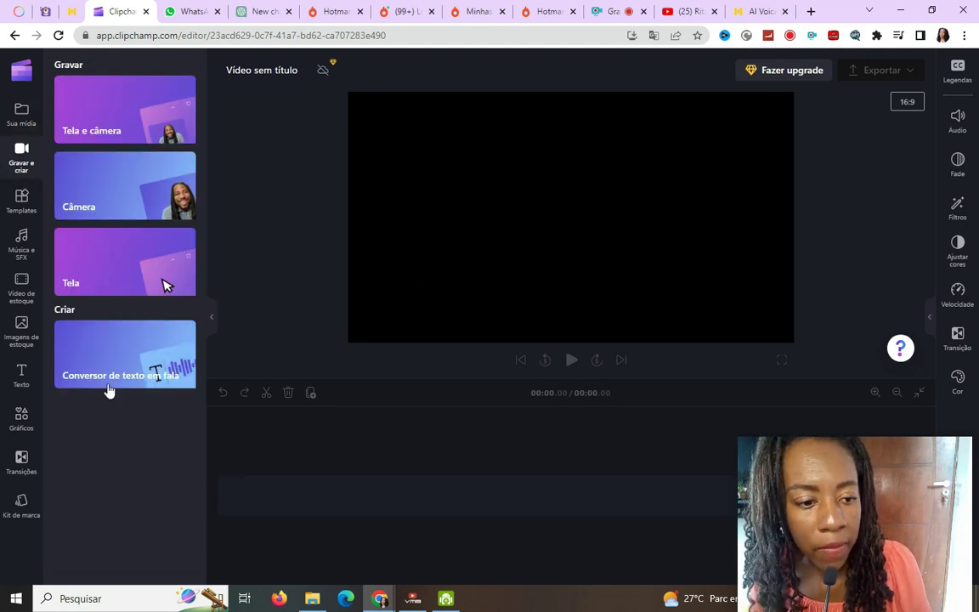
left_click(158, 374)
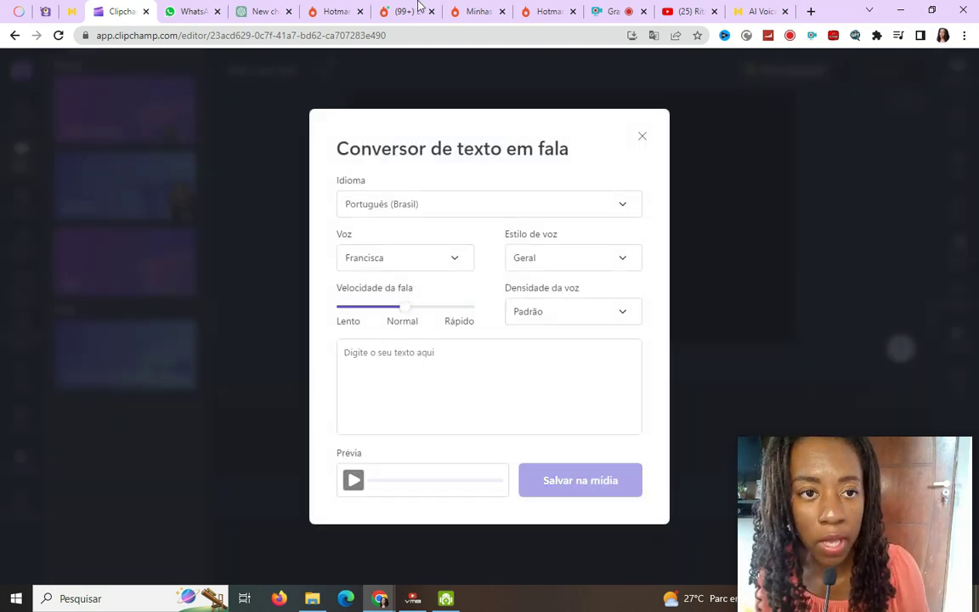
left_click(270, 11)
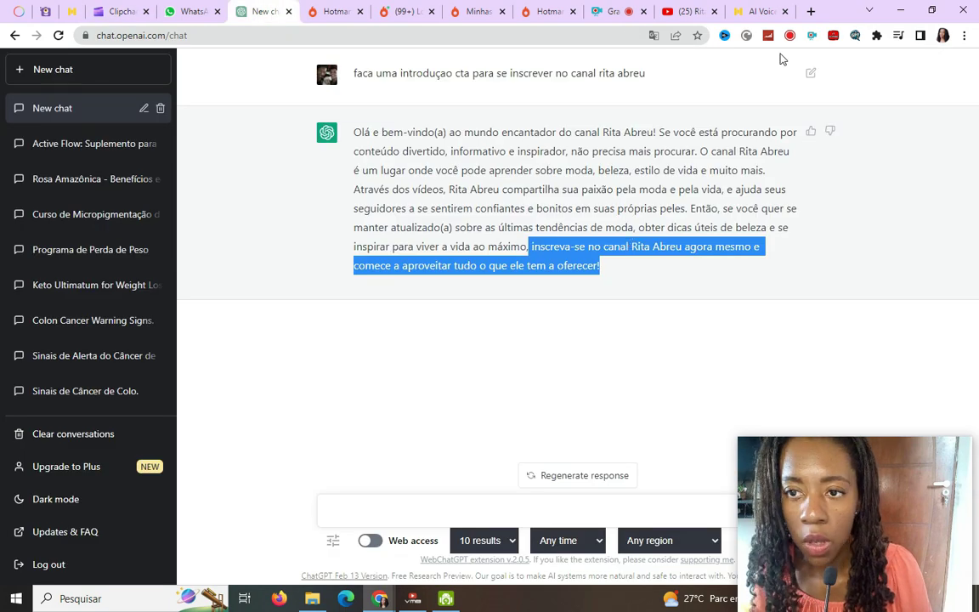
left_click(136, 15)
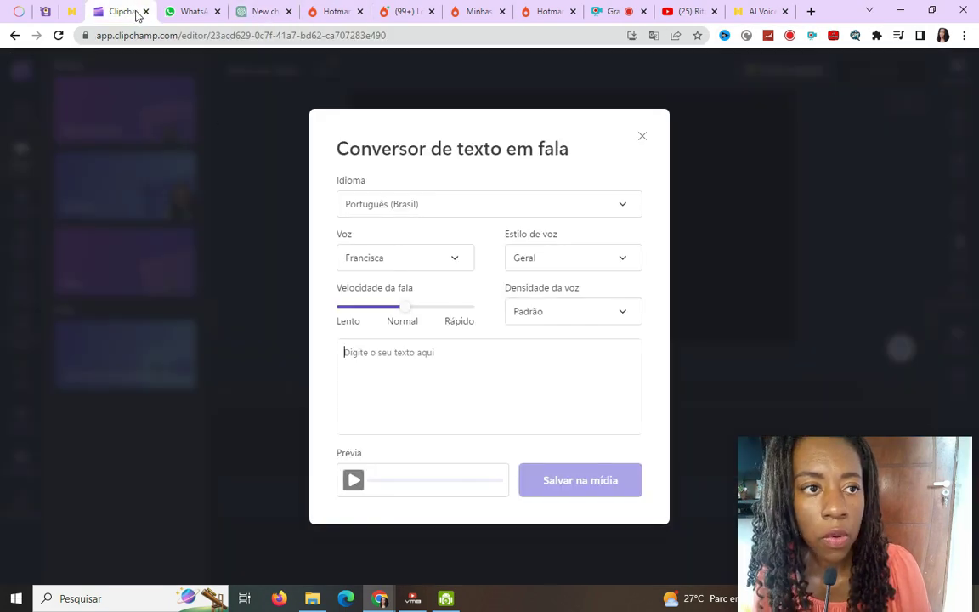
right_click(390, 355)
left_click(425, 456)
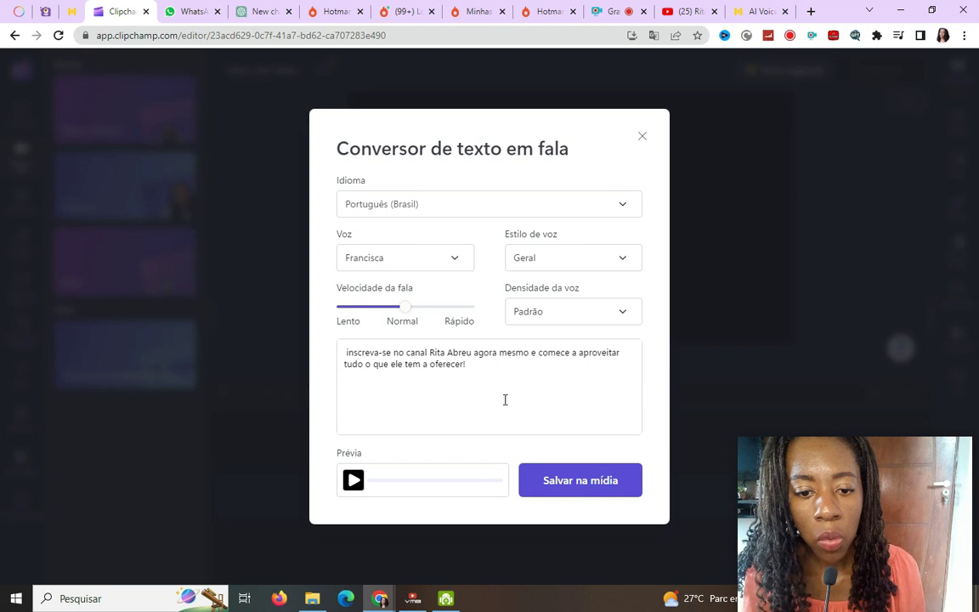
Keep Português (Brasil) as the speech language and set the voice to Giovanna.
left_click(622, 206)
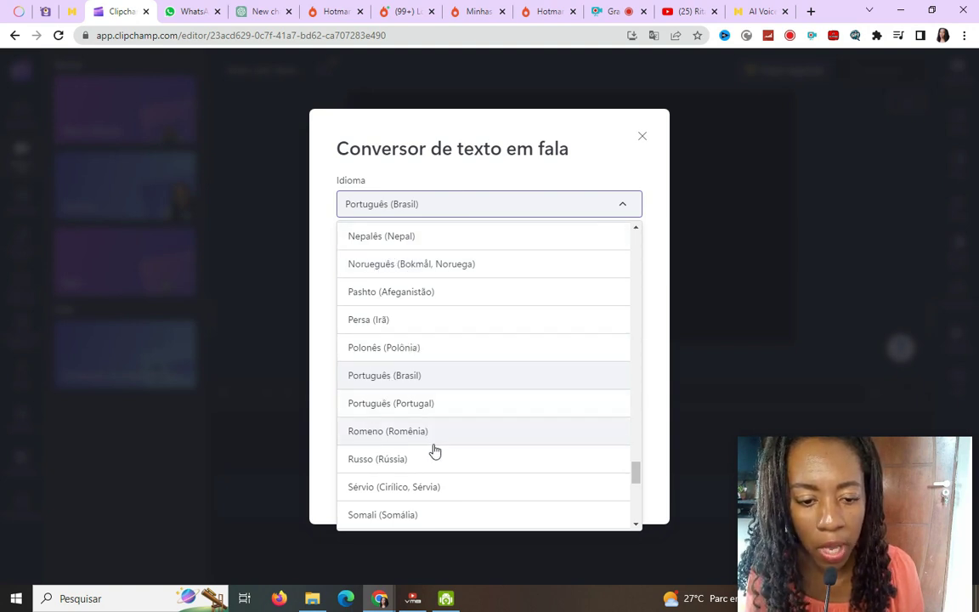
scroll(450, 471, "up", 3)
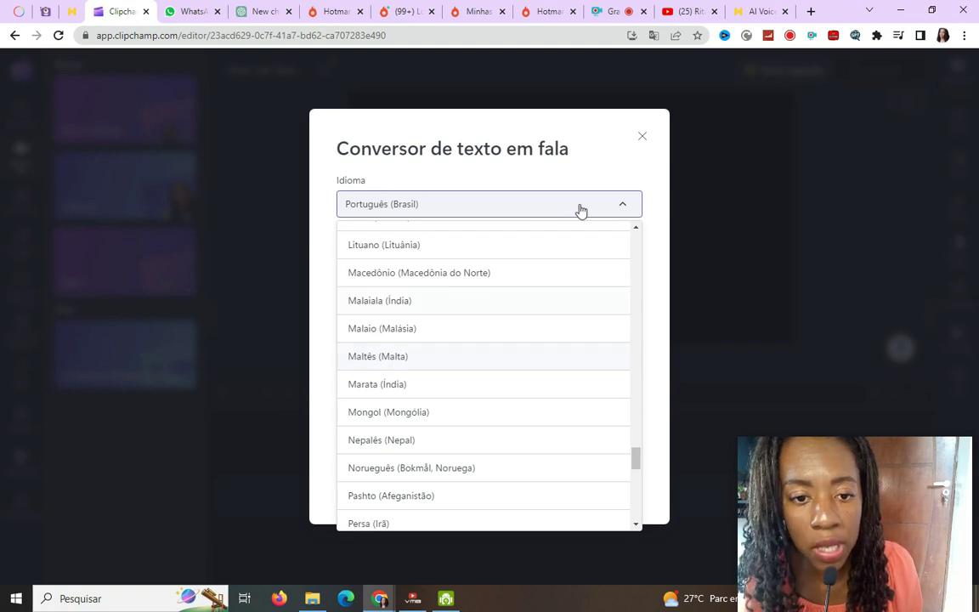
left_click(629, 169)
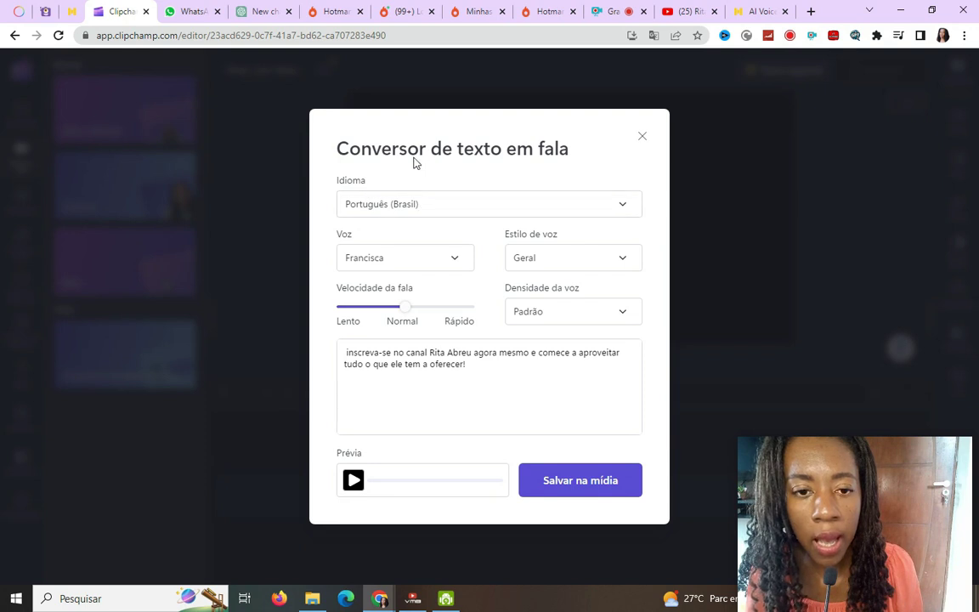
left_click(455, 263)
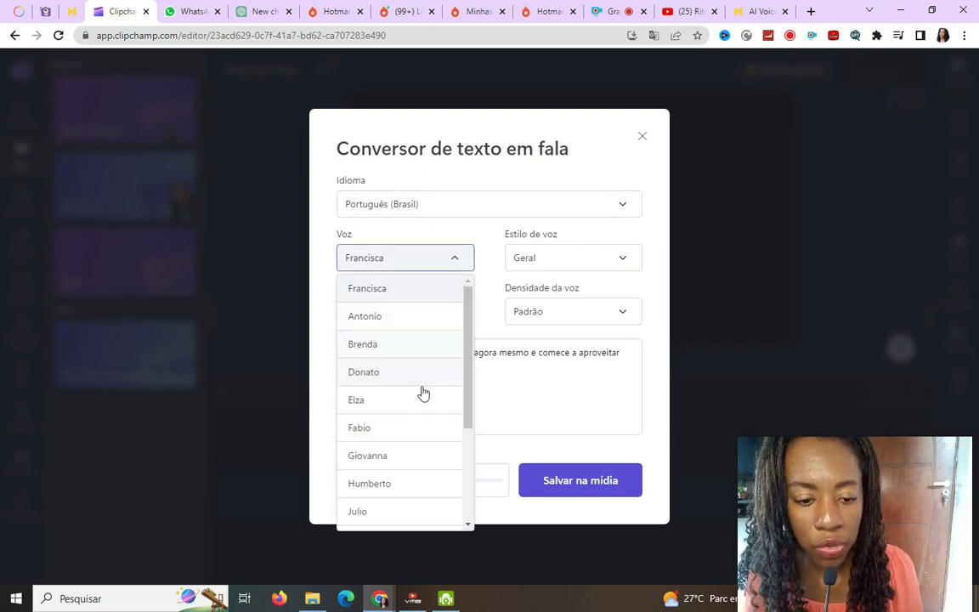
scroll(399, 441, "down", 2)
left_click(394, 393)
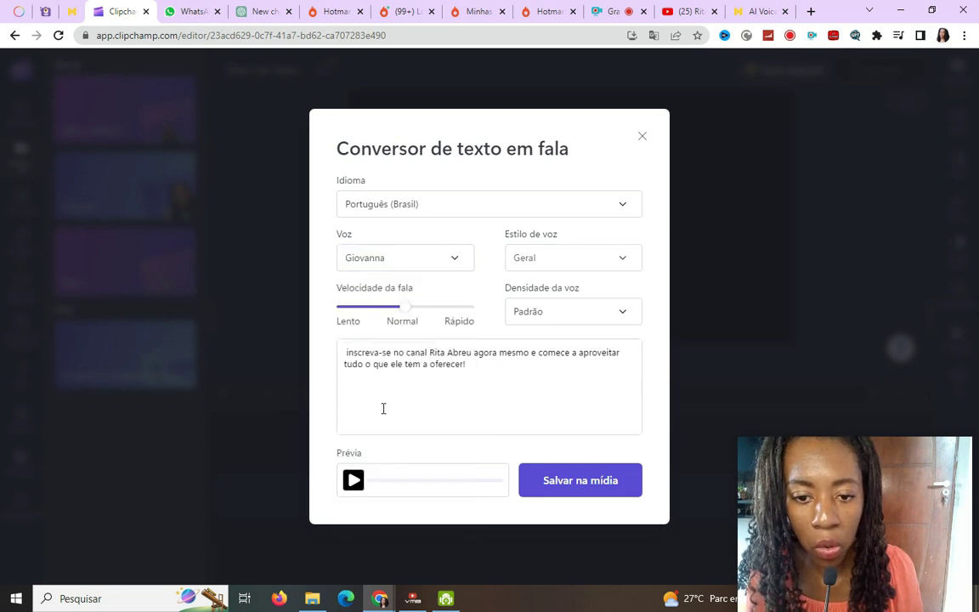
Preview the speech and save it to the media library with normal speed and Padrão voice density.
left_click(353, 482)
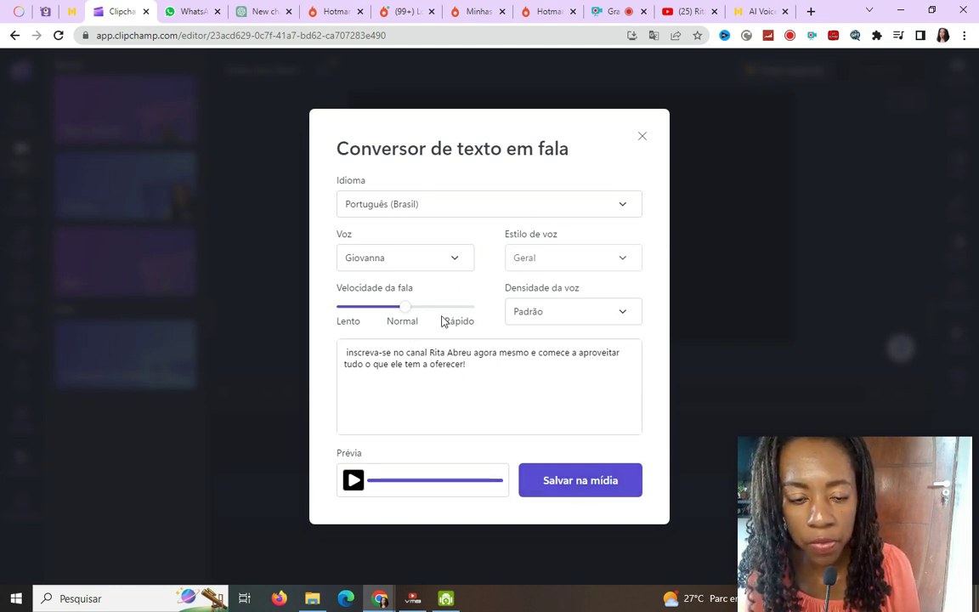
left_click(623, 315)
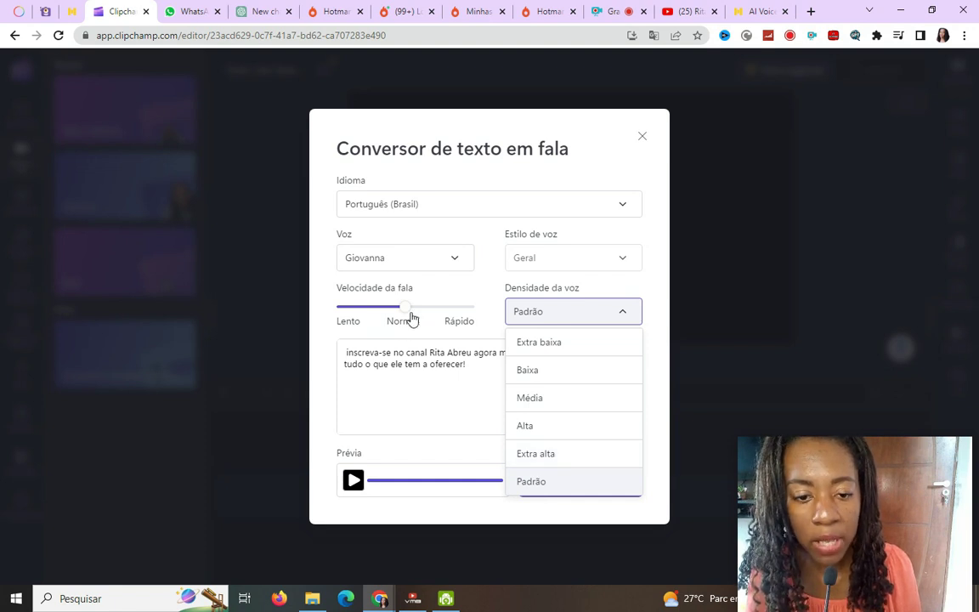
mouse_move(406, 307)
left_mouse_down()
mouse_move(475, 313)
mouse_move(334, 308)
mouse_move(409, 310)
left_mouse_up()
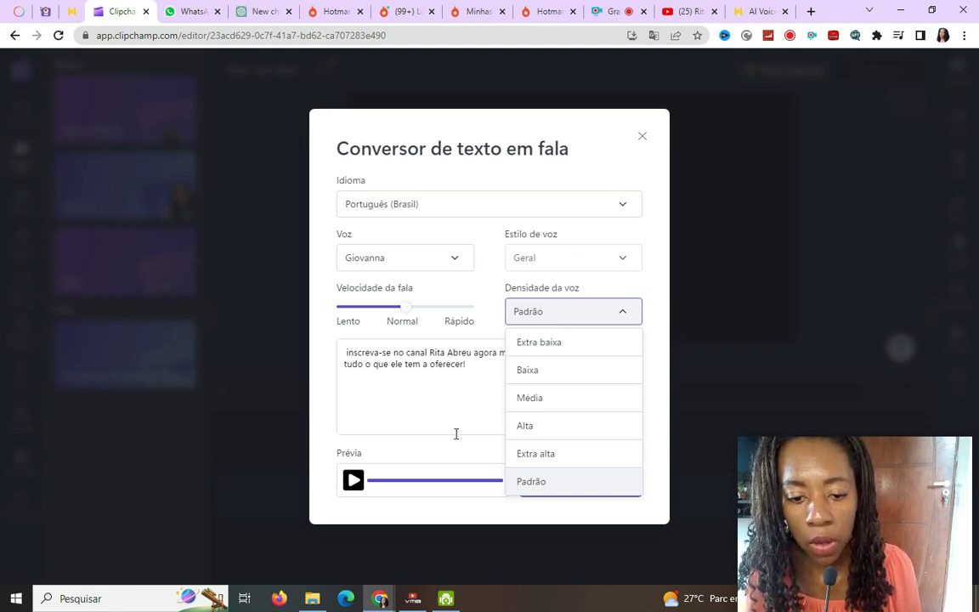
left_click(485, 387)
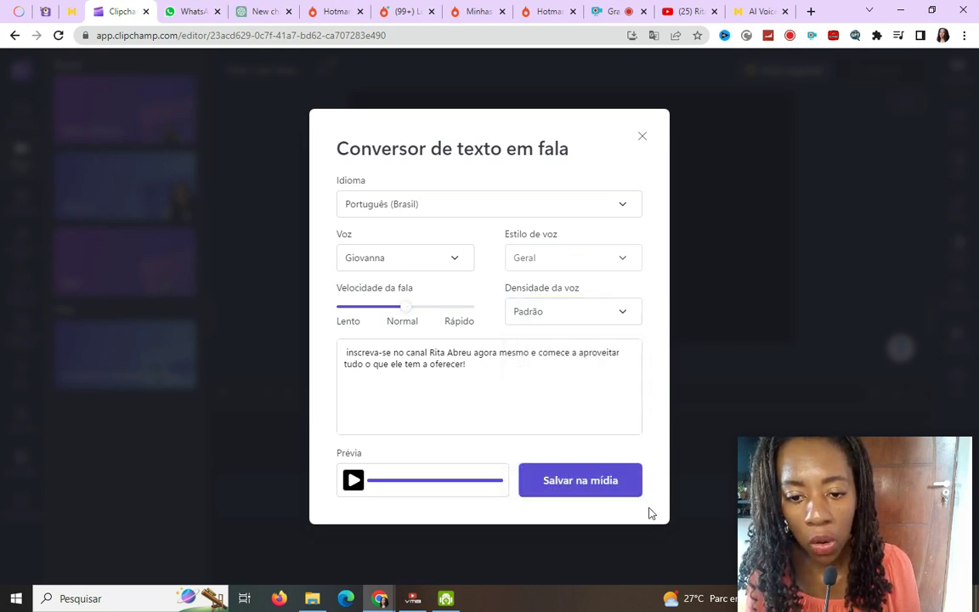
left_click(595, 483)
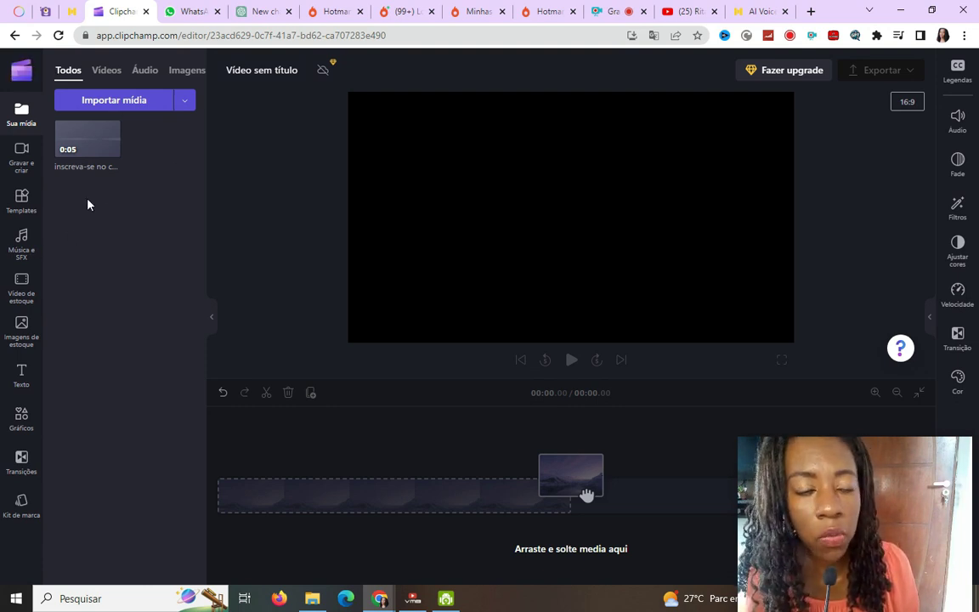
Add the generated speech clip to the timeline and return the playhead to the start.
mouse_move(110, 158)
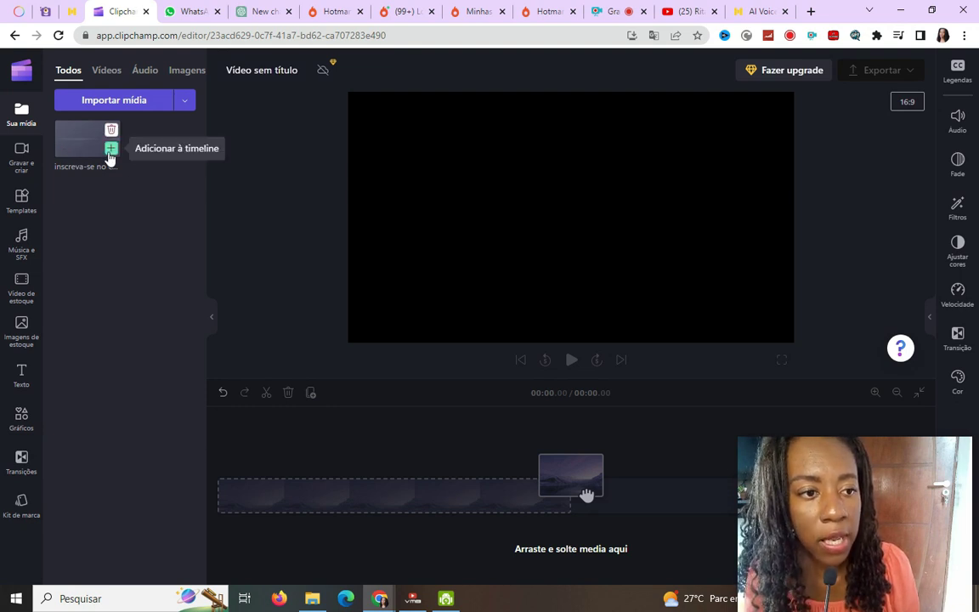
left_click(110, 153)
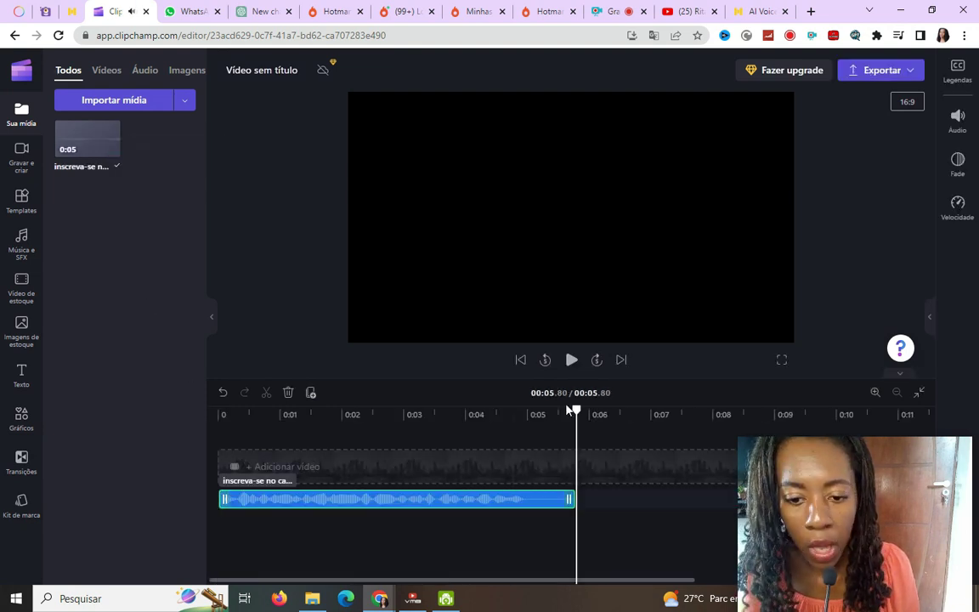
left_click_drag(575, 410, 204, 417)
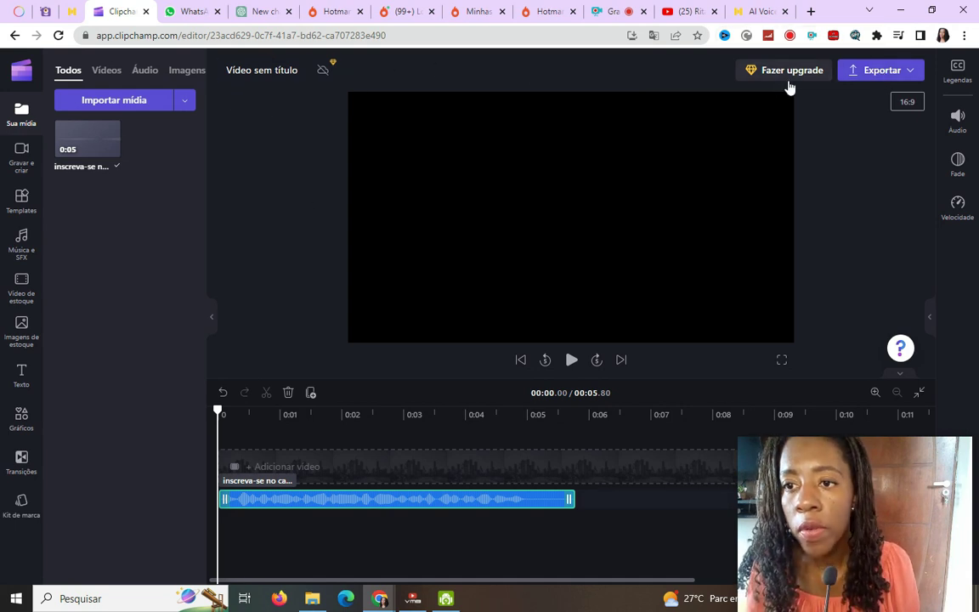
Start a Chrome Audio Capture recording of the tab and play the speech clip until its narration ends.
left_click(789, 35)
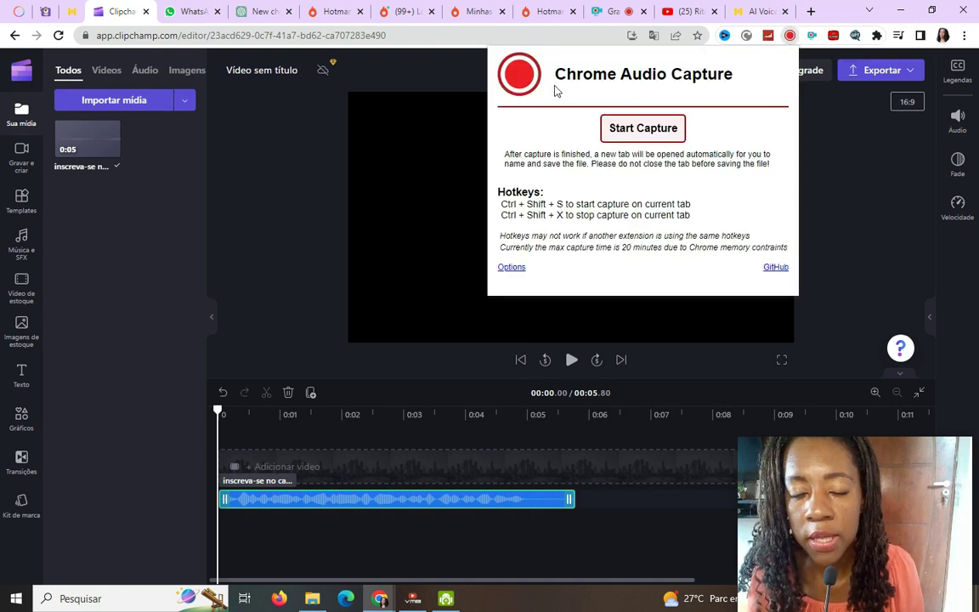
left_click_drag(557, 75, 741, 89)
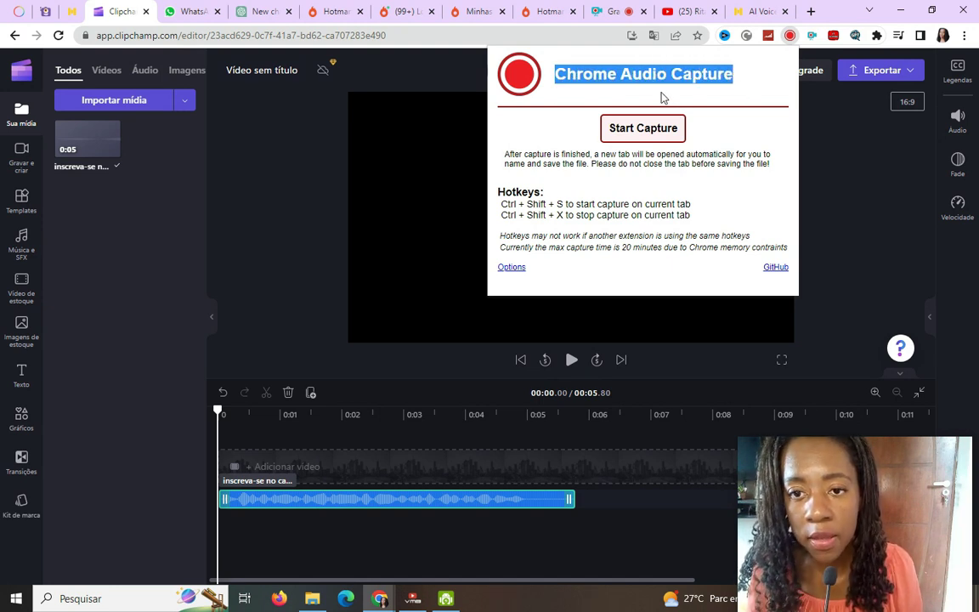
left_click(642, 134)
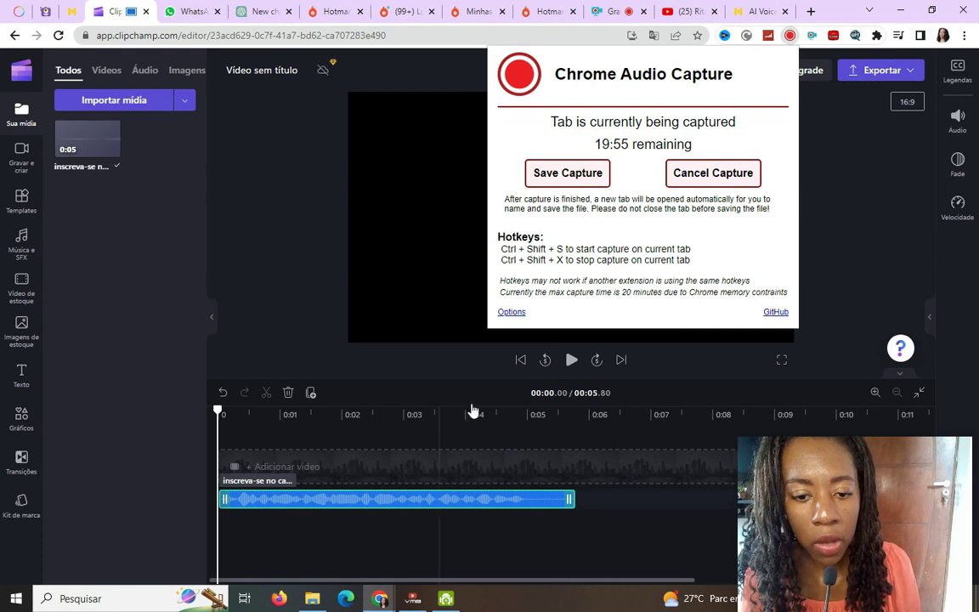
left_click(572, 362)
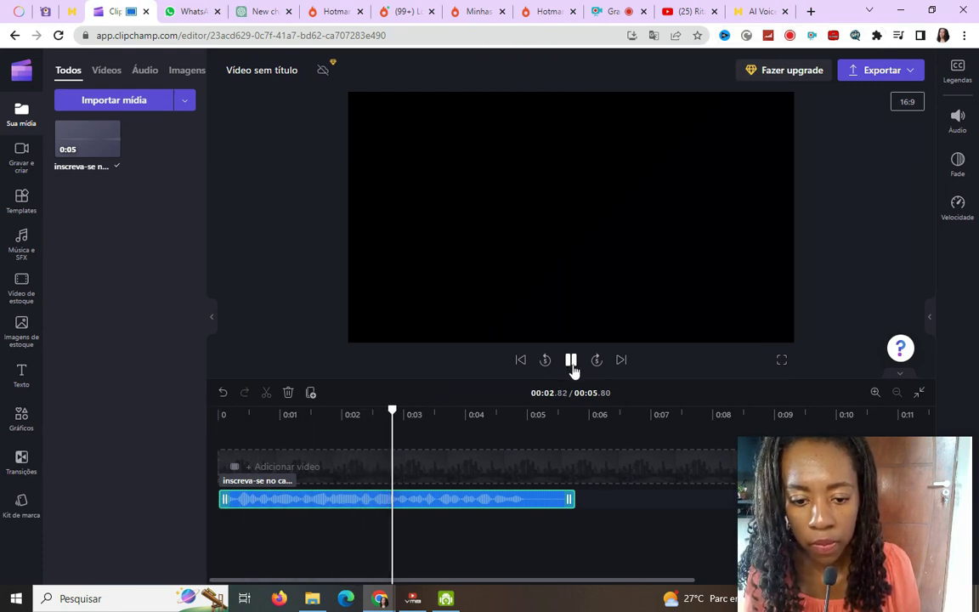
left_click(572, 362)
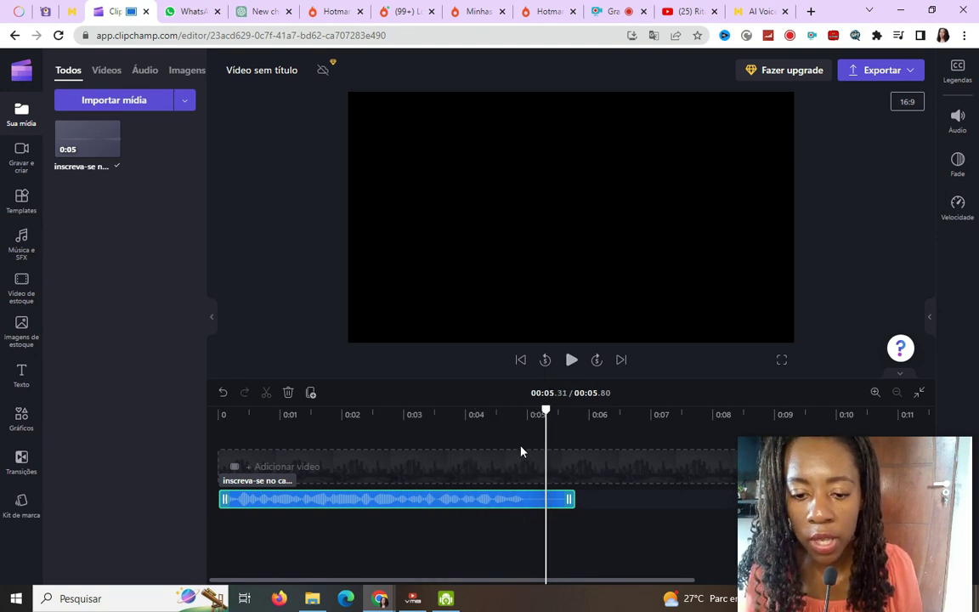
Finish the audio capture and save it in Downloads as the Wave Sound file Mon Mar 13 2023.
left_click(789, 35)
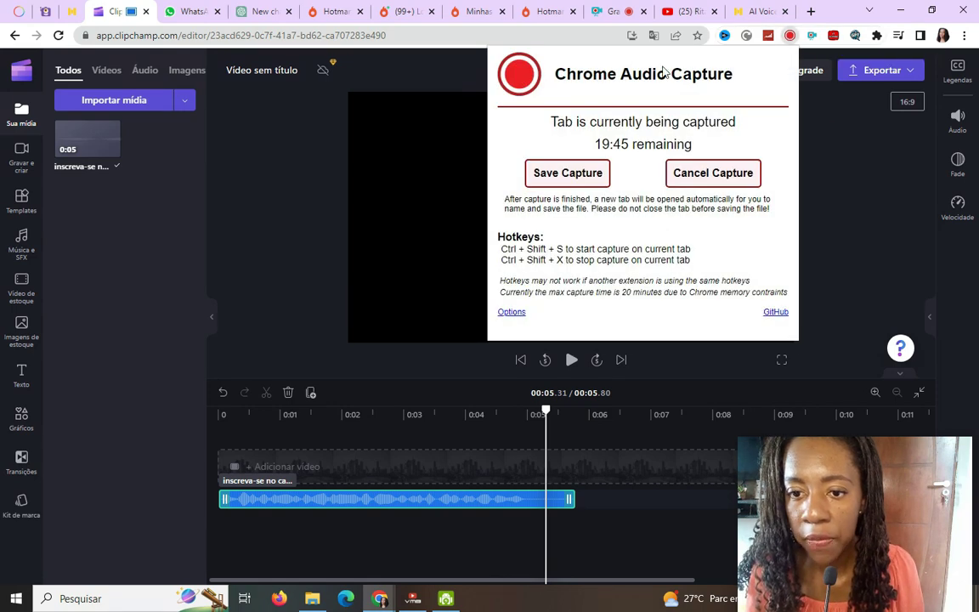
left_click(567, 177)
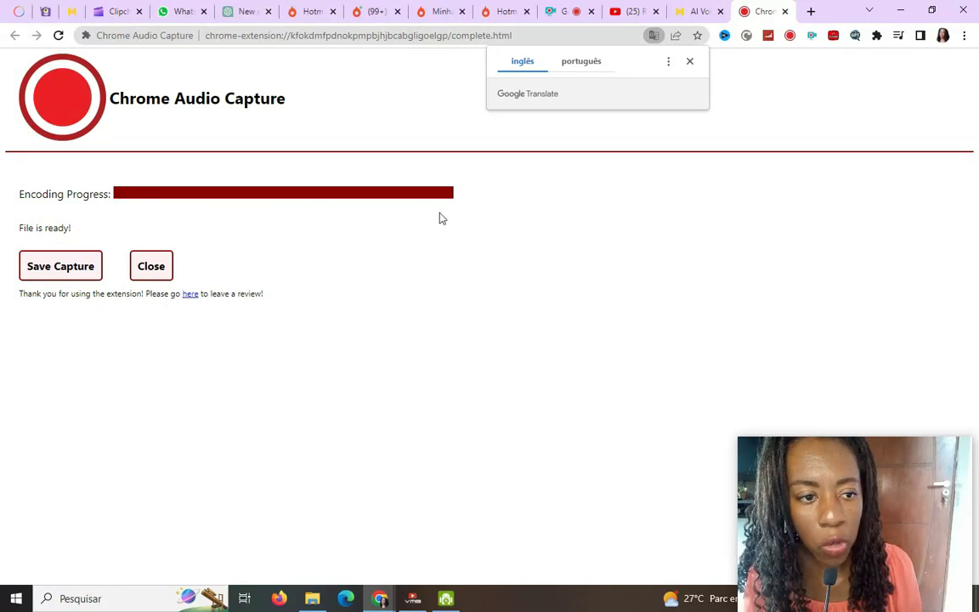
left_click(72, 266)
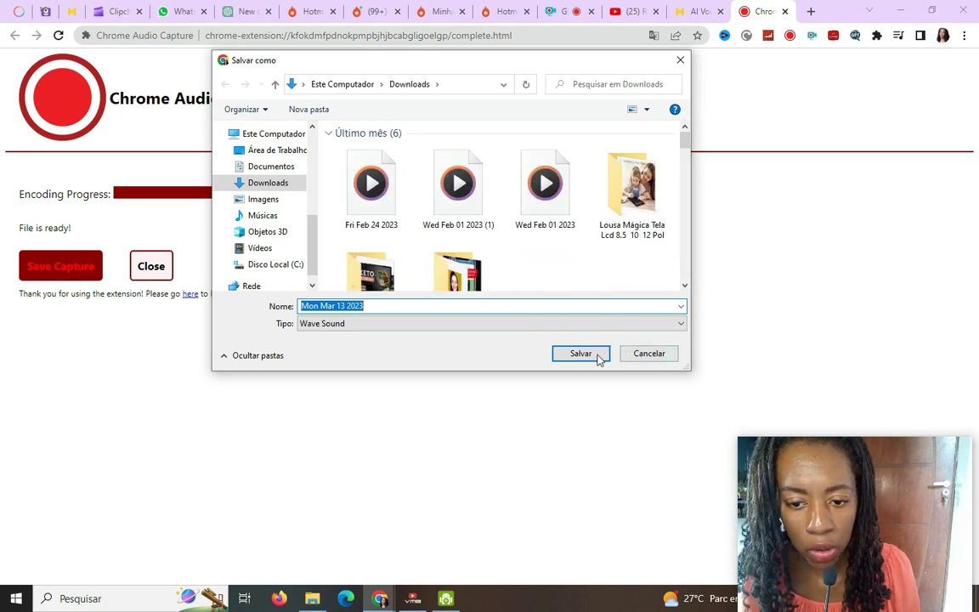
left_click(589, 356)
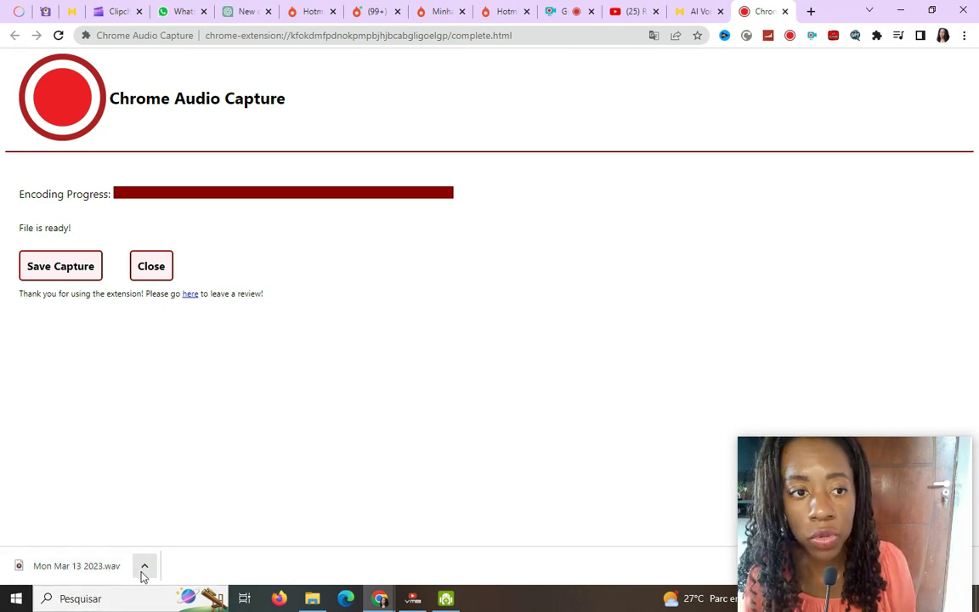
Switch back to Clipchamp and review its video export quality options and the Chrome Audio Capture extension.
left_click(112, 11)
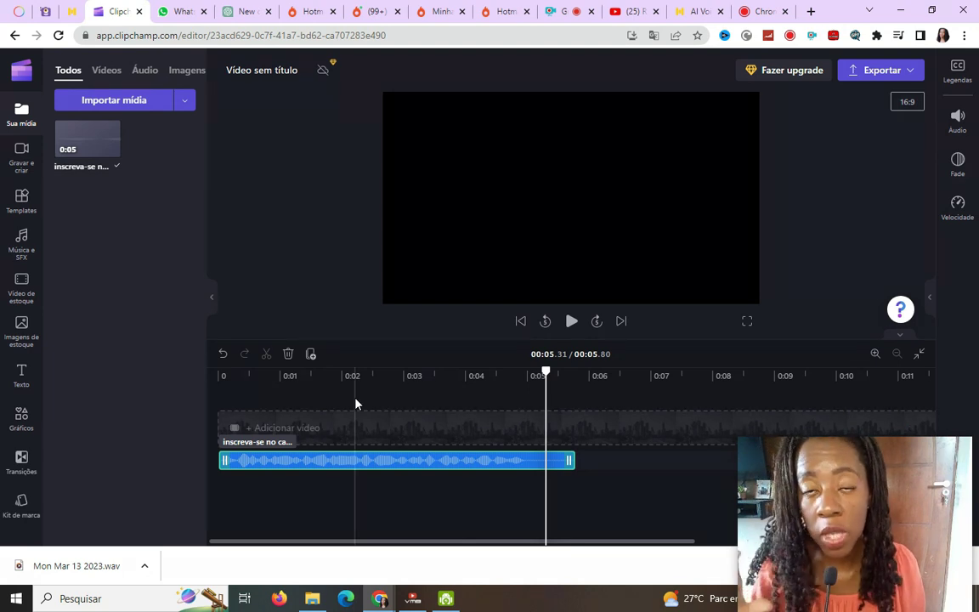
left_click(871, 70)
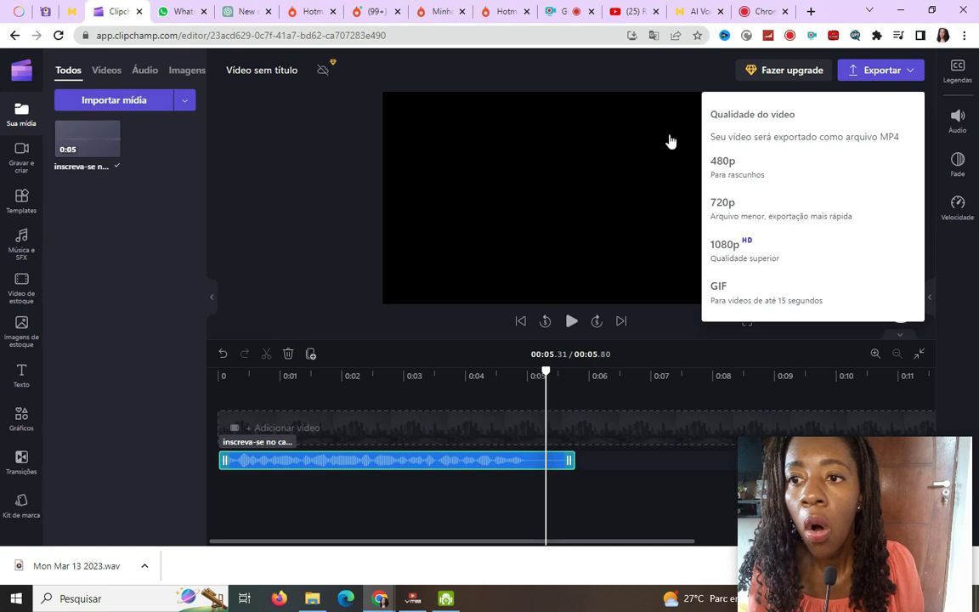
left_click(786, 38)
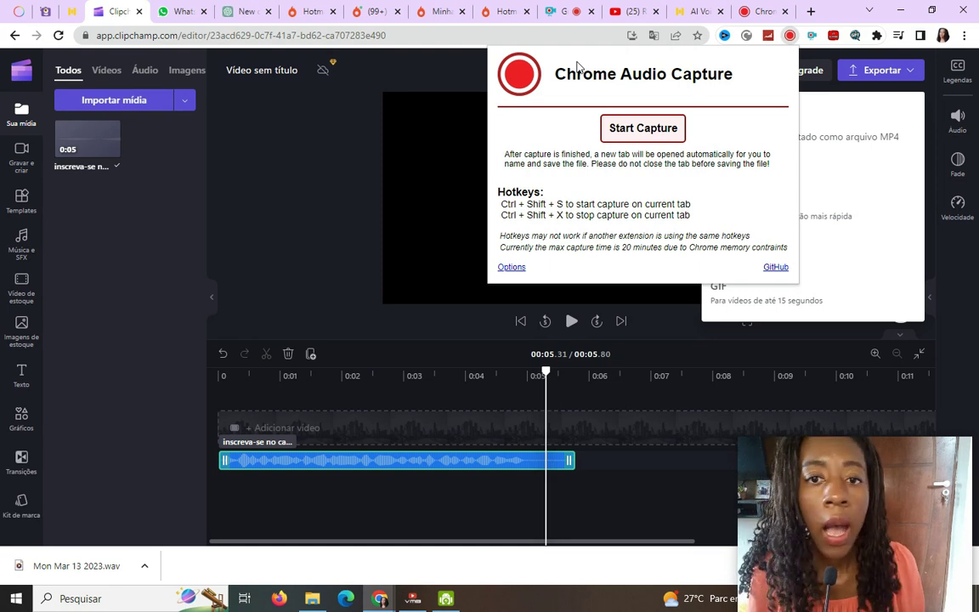
left_click(244, 180)
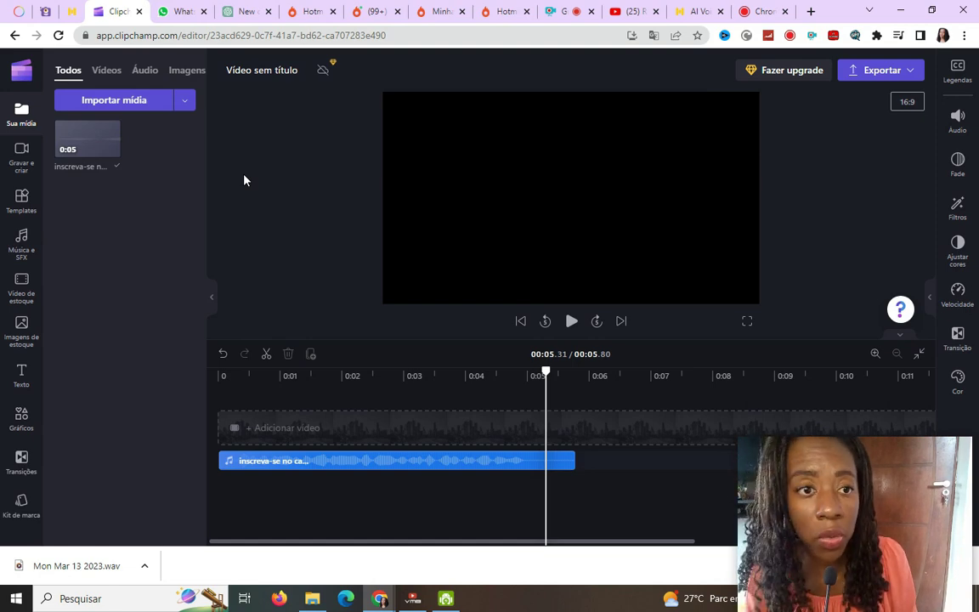
Switch to the Murf.ai website and open its Studio.
left_click(692, 11)
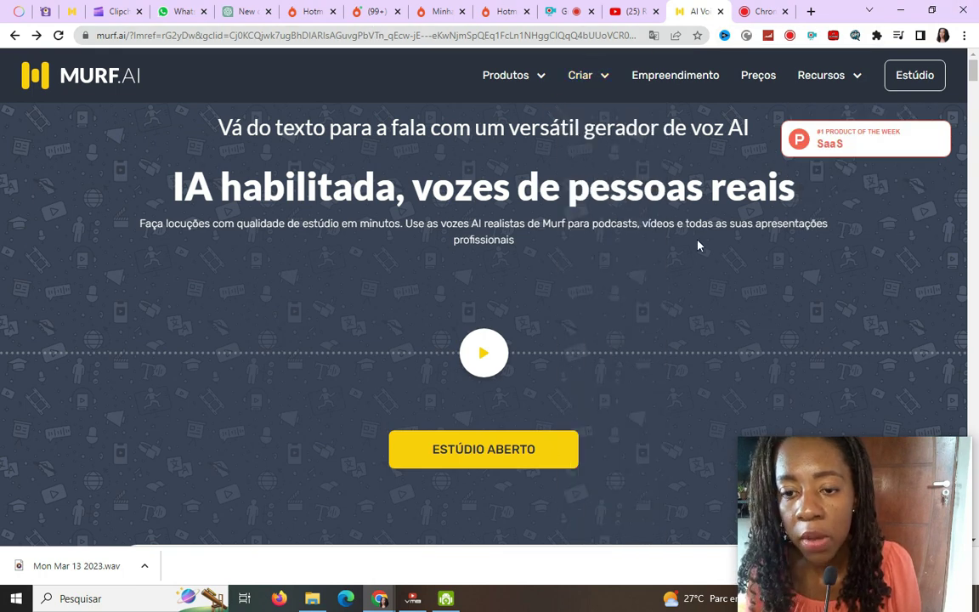
mouse_move(596, 88)
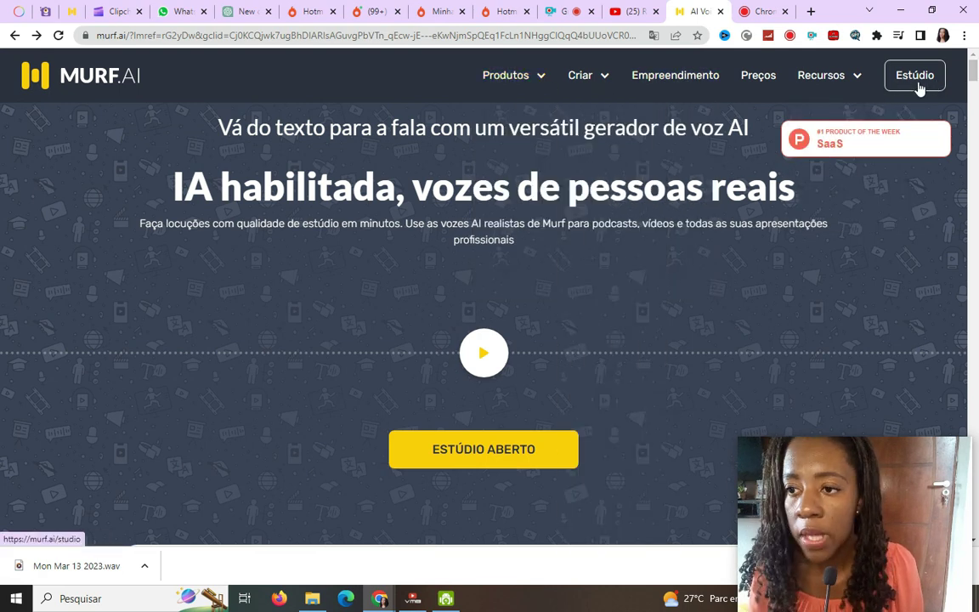
left_click(917, 85)
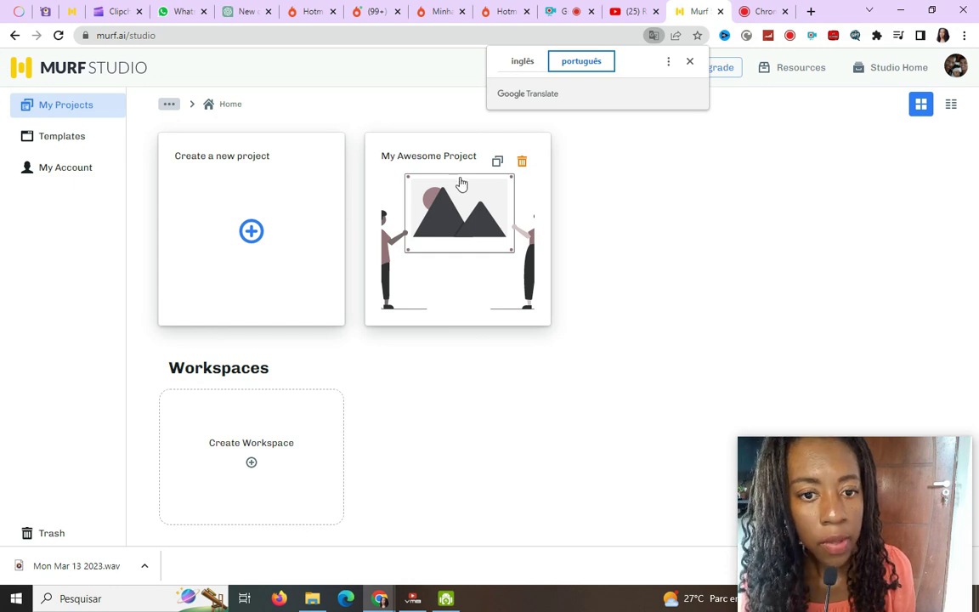
Try to translate the Studio projects page into Portuguese.
right_click(265, 102)
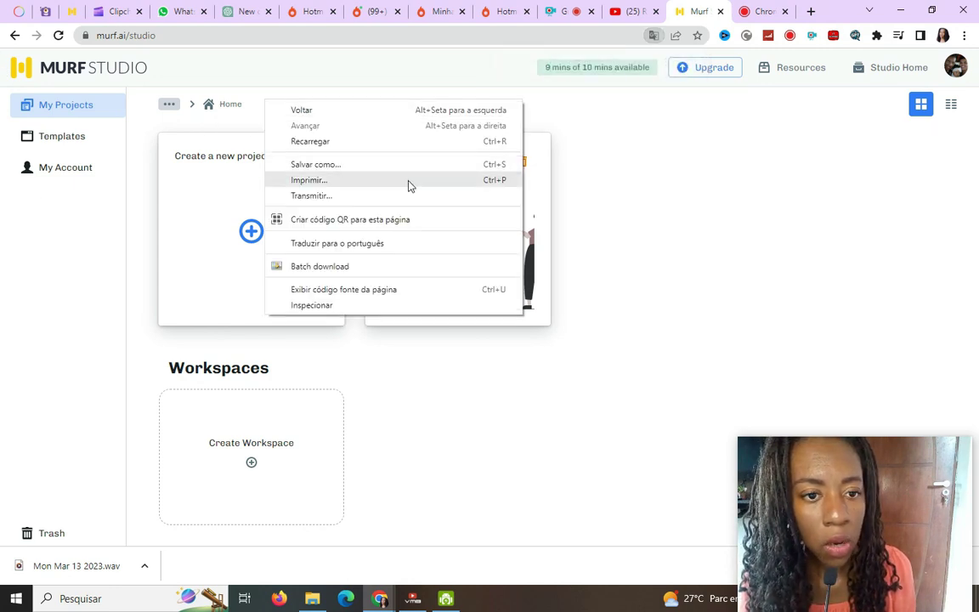
left_click(351, 245)
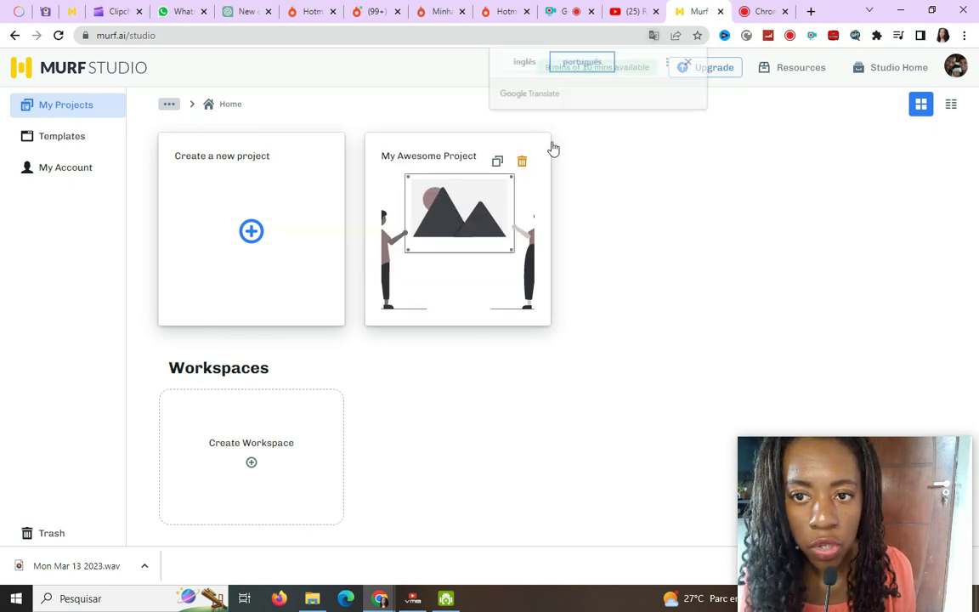
left_click(654, 36)
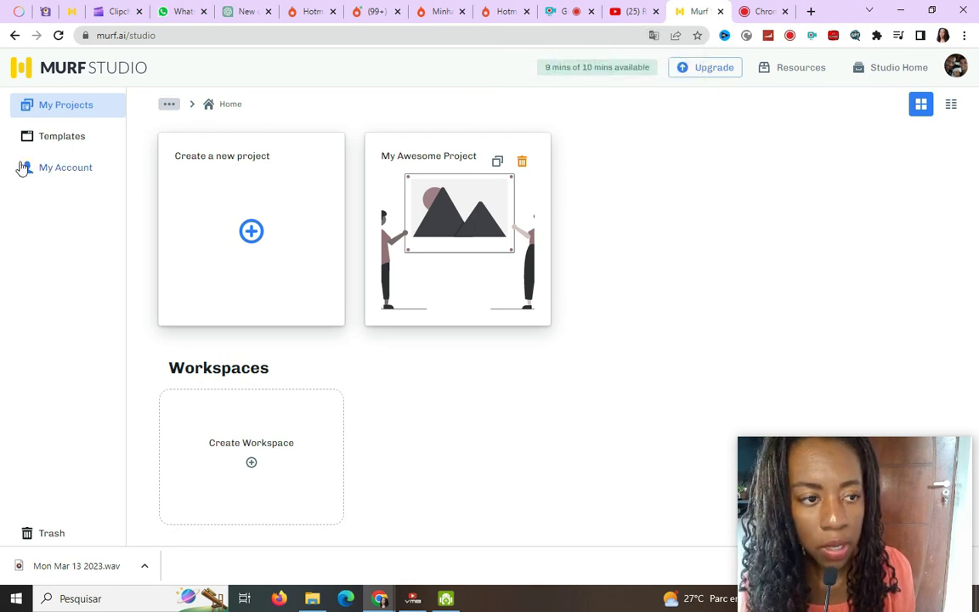
Look through the Studio's video templates and the account's free trial plan limits.
left_click(73, 141)
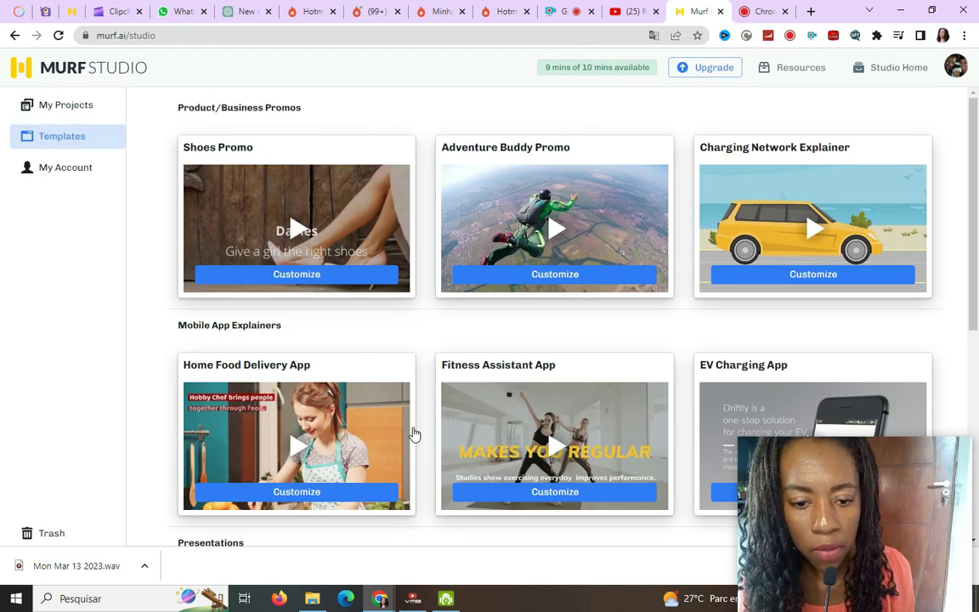
scroll(566, 269, "down", 3)
scroll(567, 272, "up", 3)
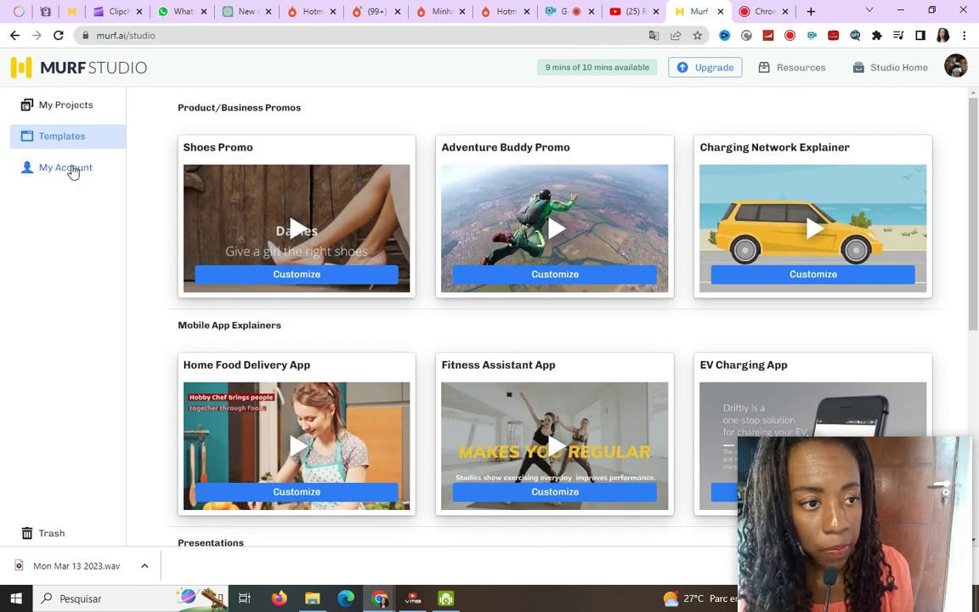
left_click(73, 169)
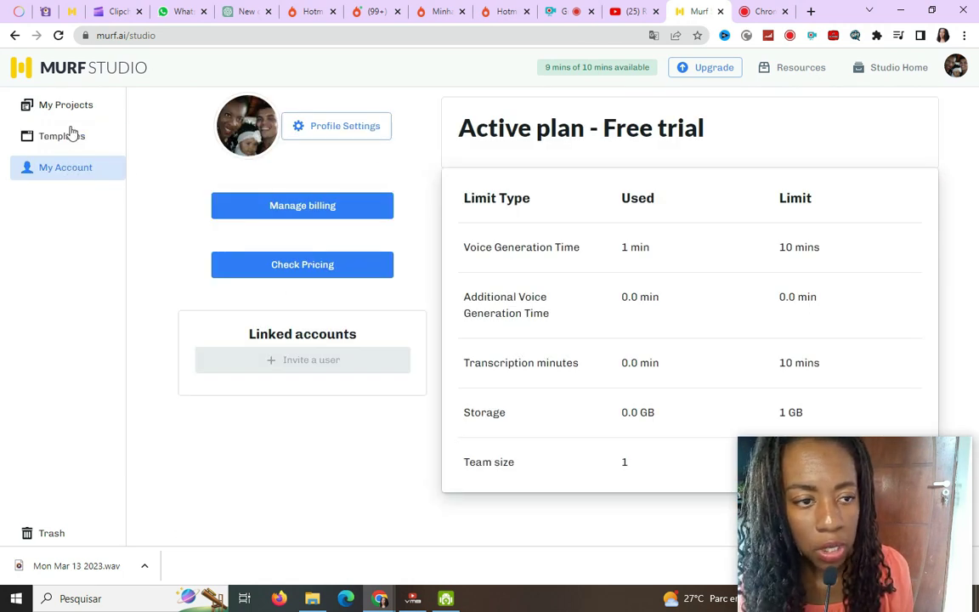
left_click(56, 138)
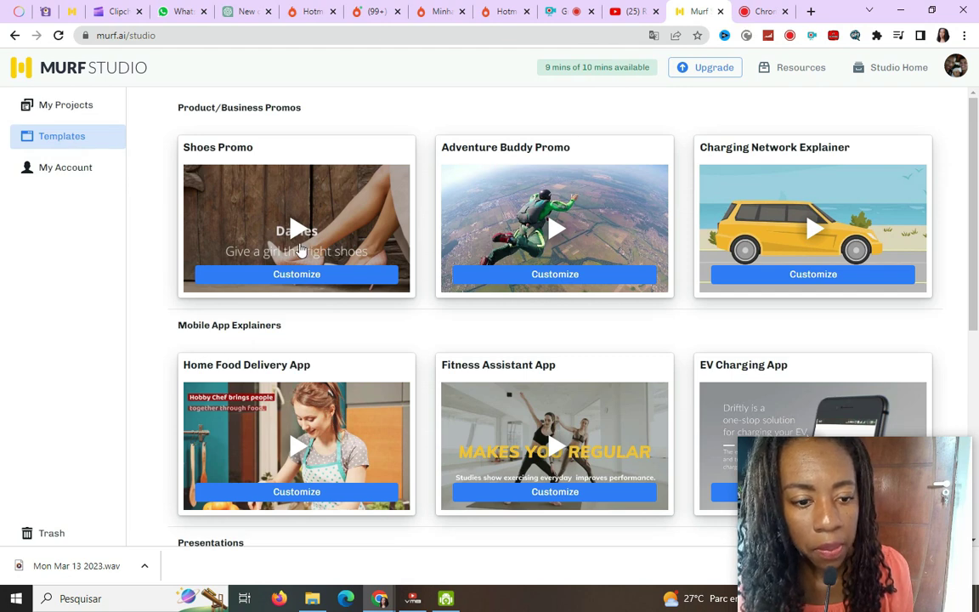
Create a blank audio project titled My Awesome Project.
left_click(36, 106)
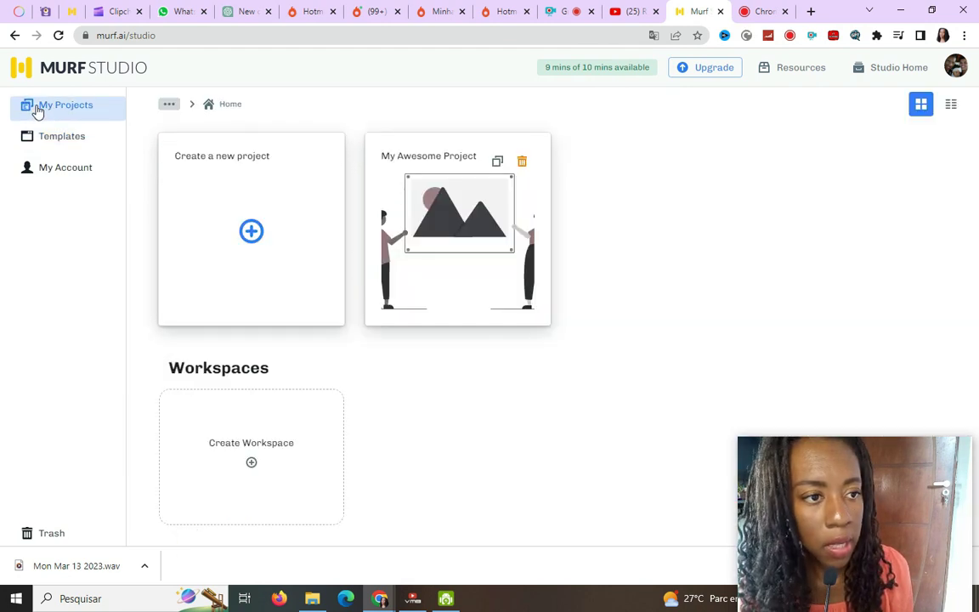
left_click(251, 230)
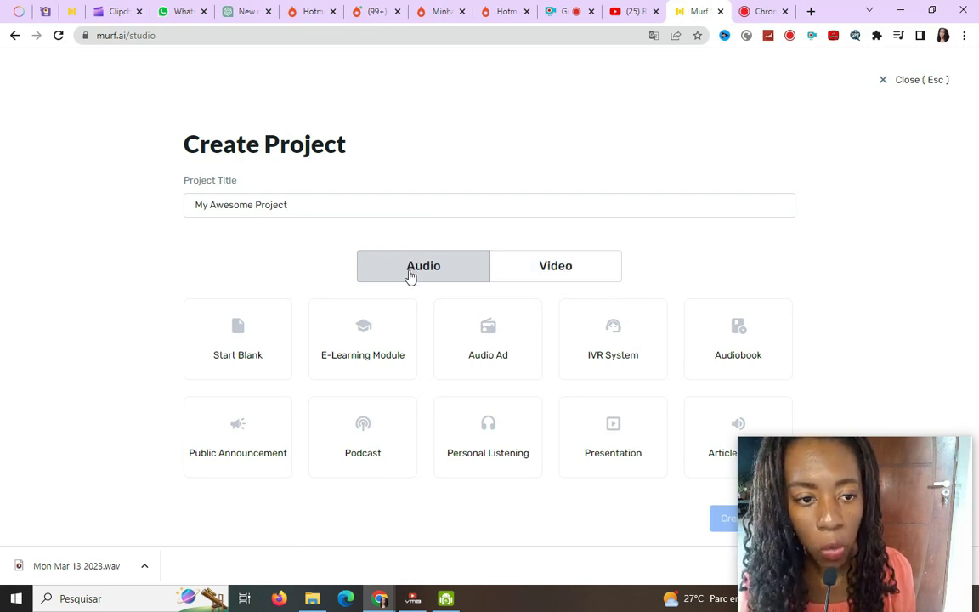
left_click(243, 367)
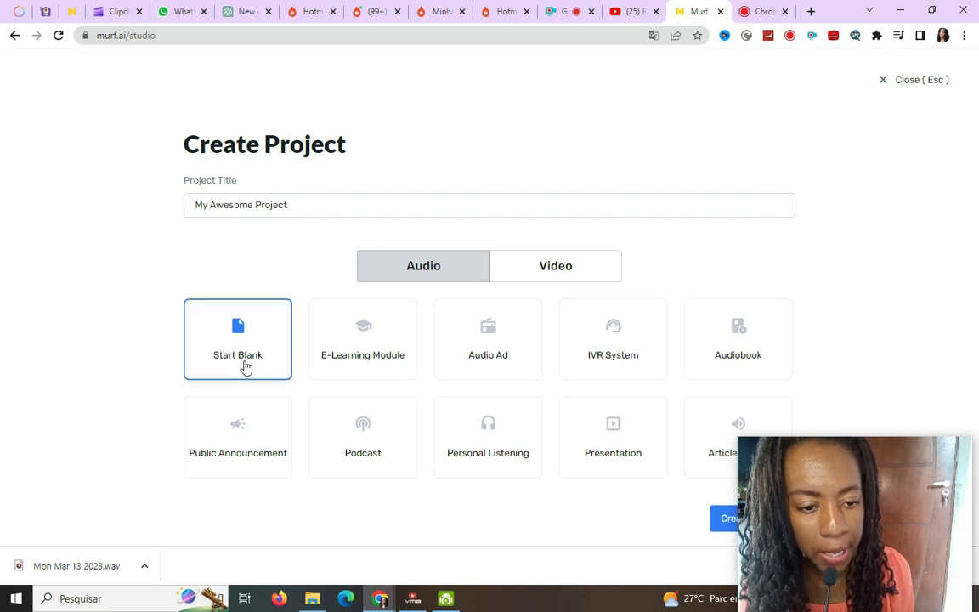
left_click_drag(765, 464, 812, 357)
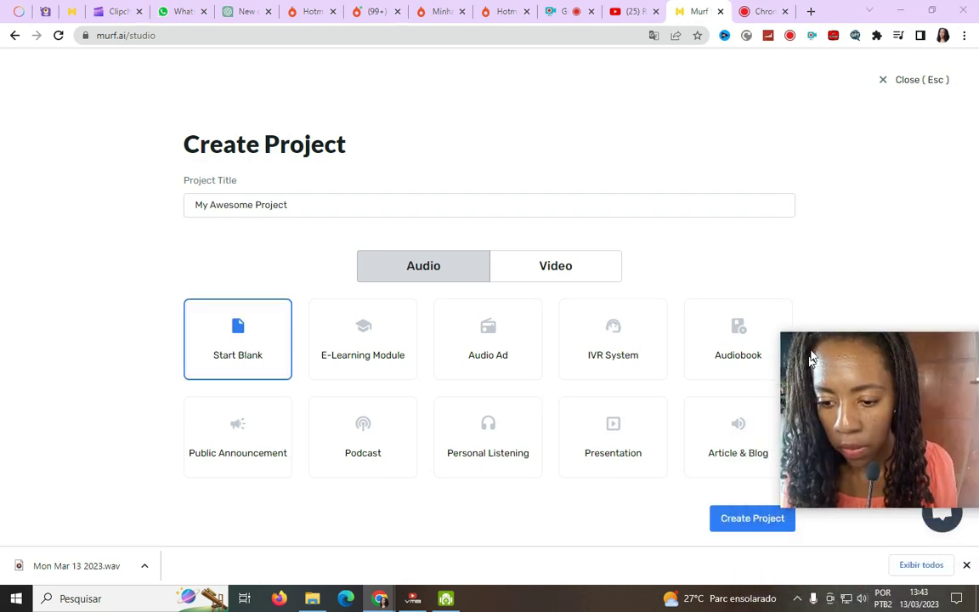
left_click(735, 525)
left_click_drag(857, 372, 830, 501)
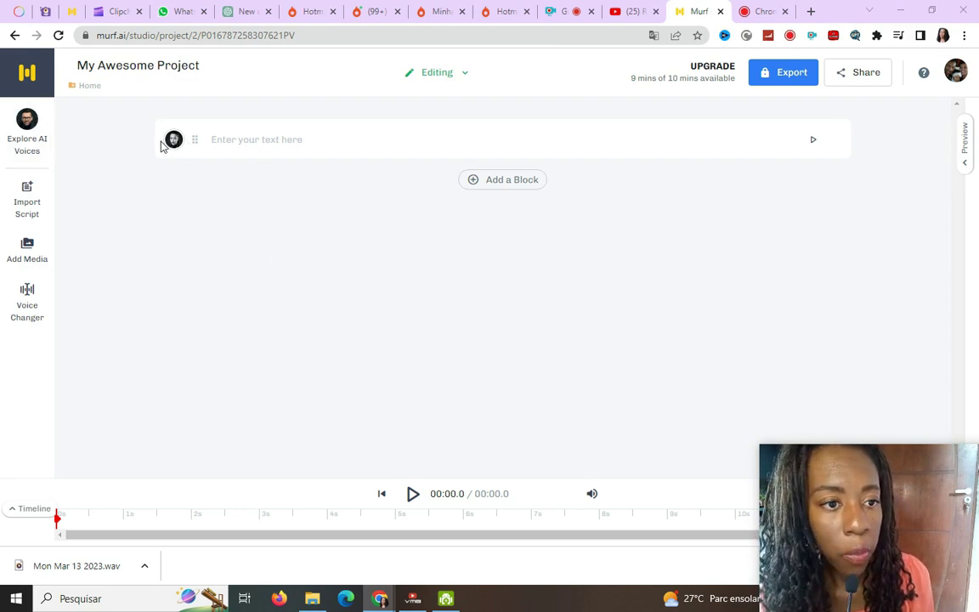
Open the AI voice library, look through its languages and preview the English voice Terrell.
left_click(28, 125)
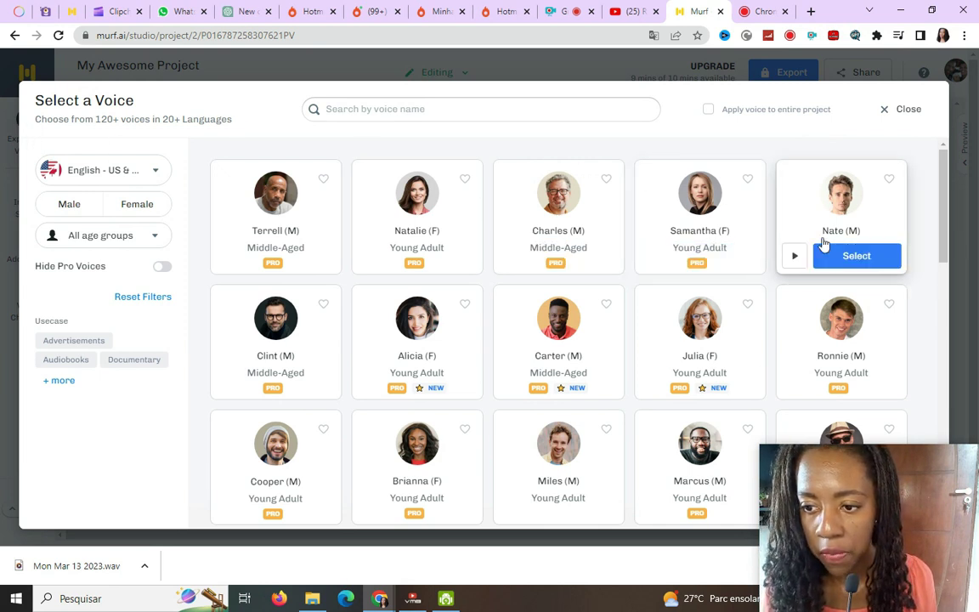
left_click(155, 173)
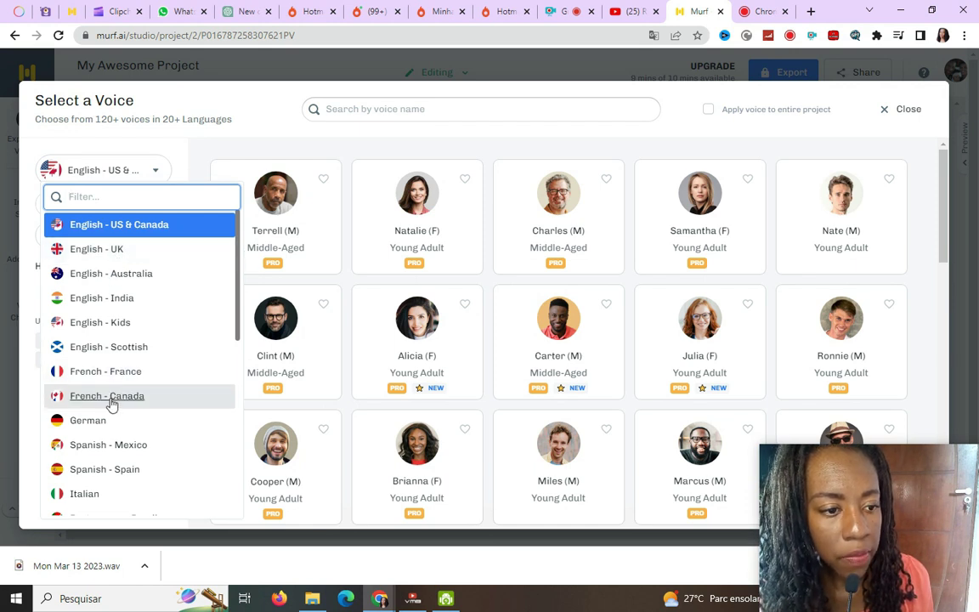
scroll(112, 416, "down", 5)
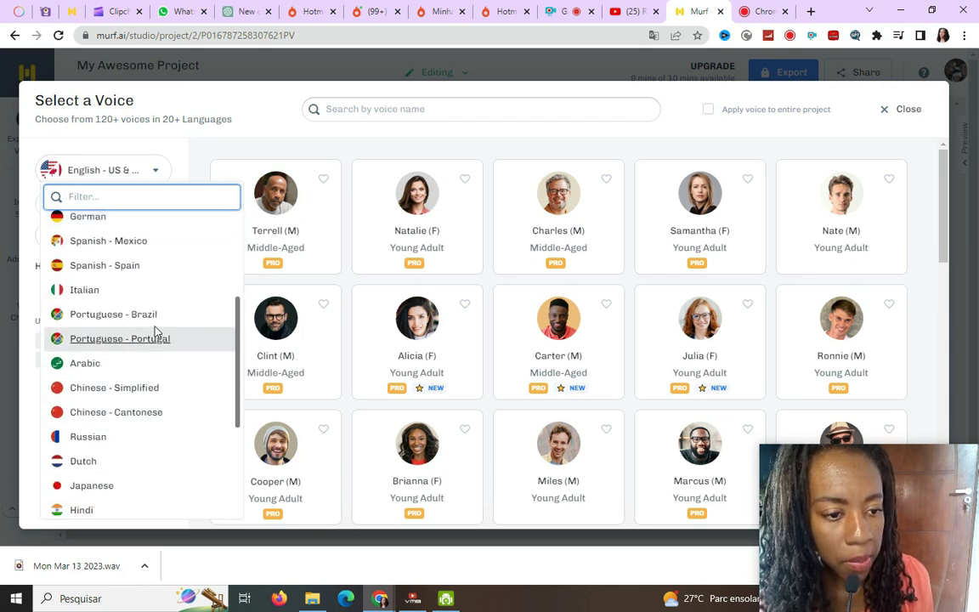
left_click(767, 149)
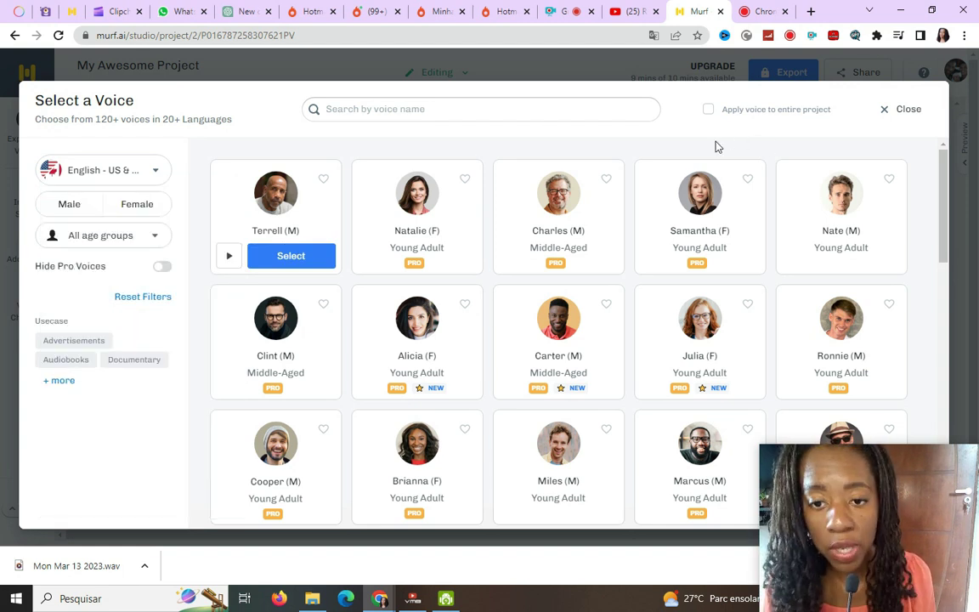
left_click(231, 256)
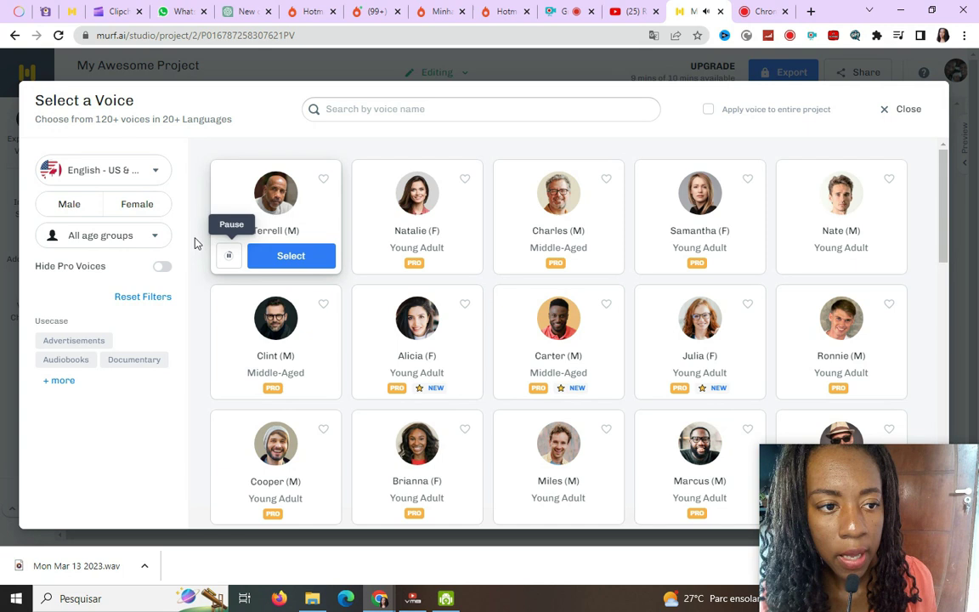
left_click(226, 257)
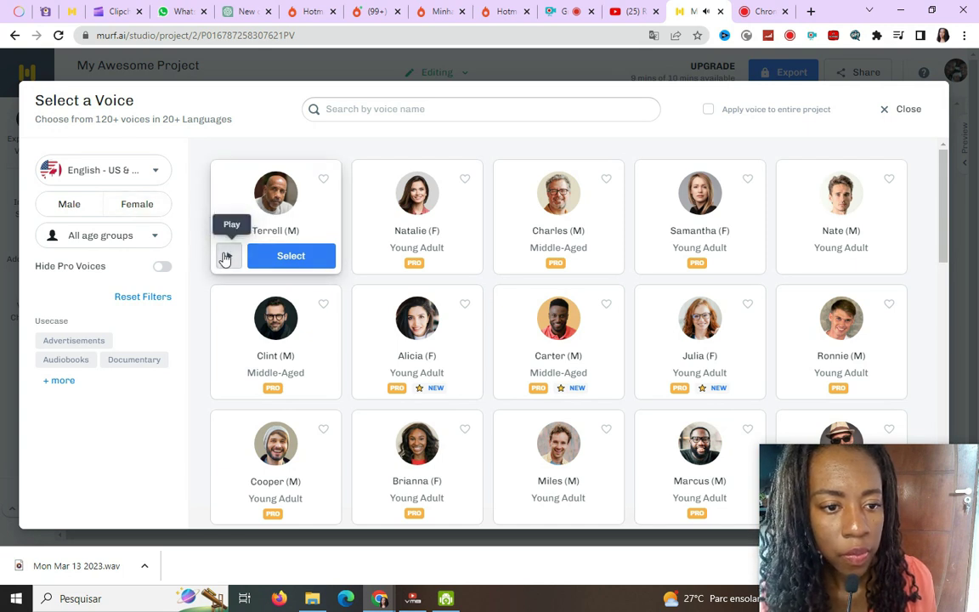
Filter the voice library to Portuguese - Brazil.
left_click(153, 170)
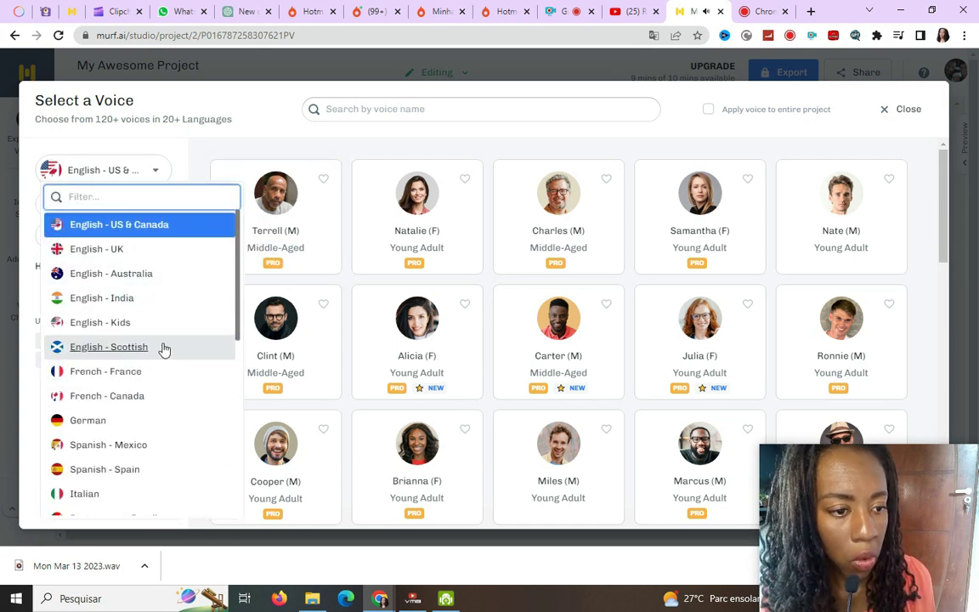
scroll(131, 428, "down", 5)
left_click(109, 312)
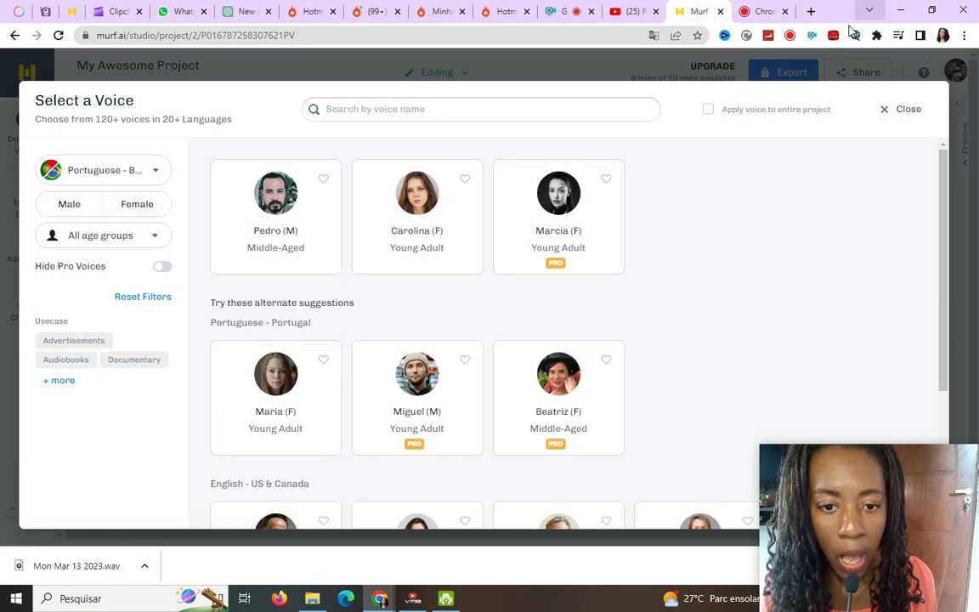
Preview the Brazilian voices Pedro, Carolina and Marcia, and try to apply Carolina to the project.
mouse_move(448, 219)
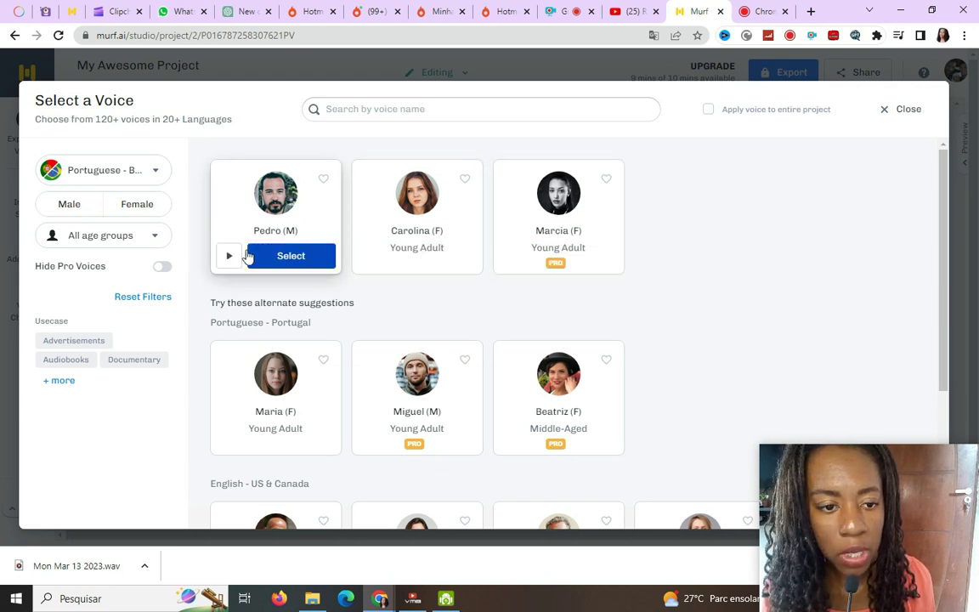
left_click(225, 255)
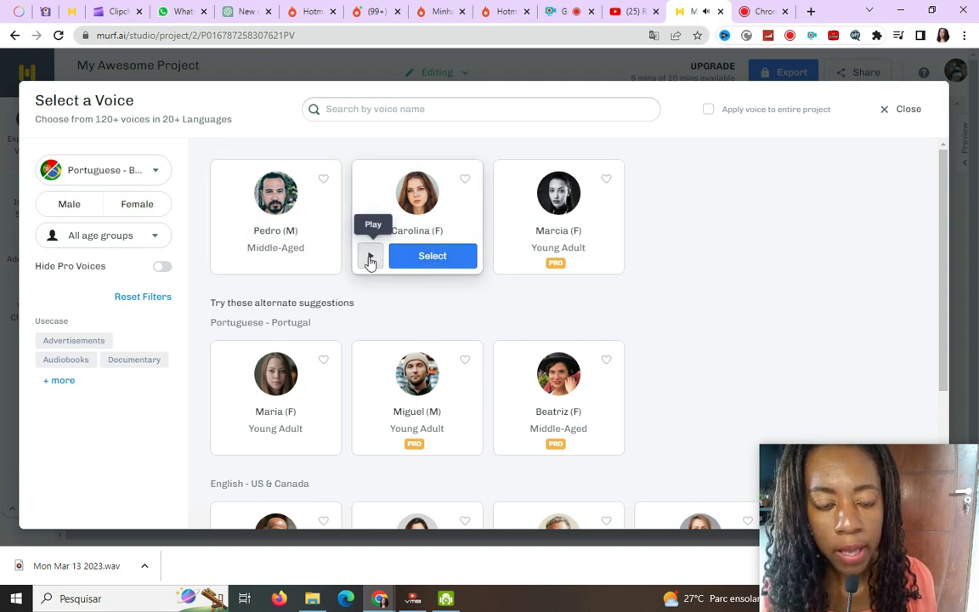
left_click(370, 258)
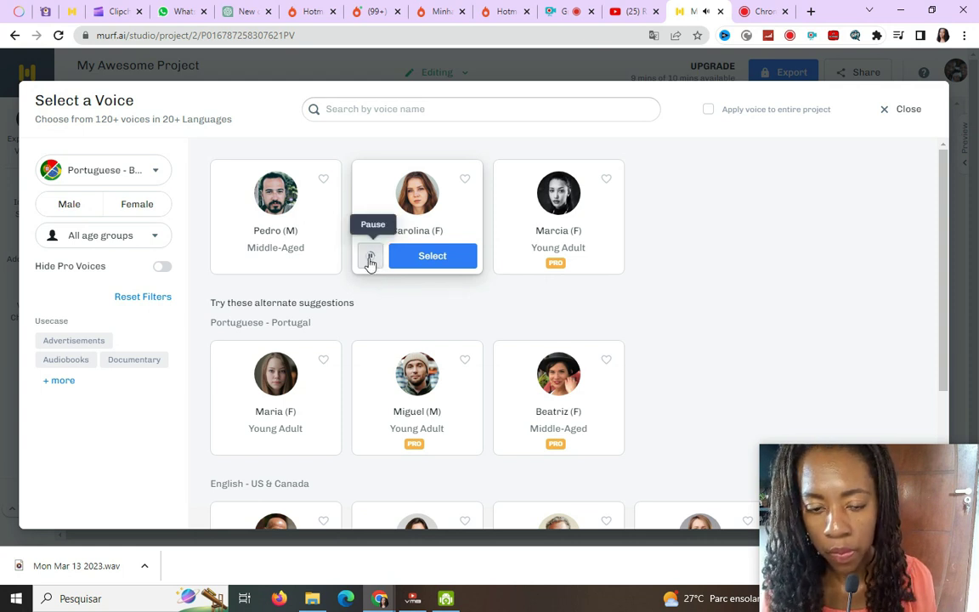
left_click(517, 265)
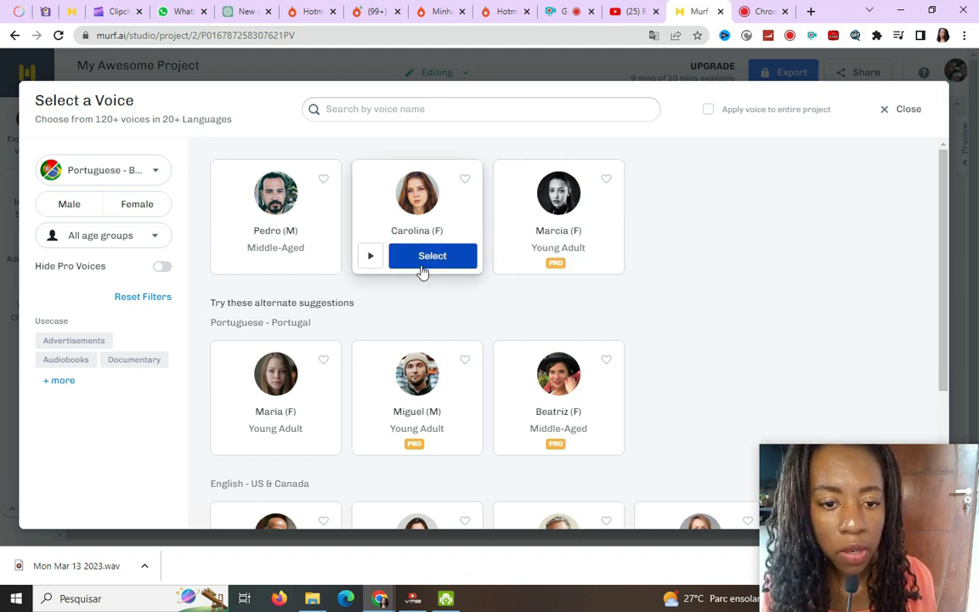
left_click(441, 259)
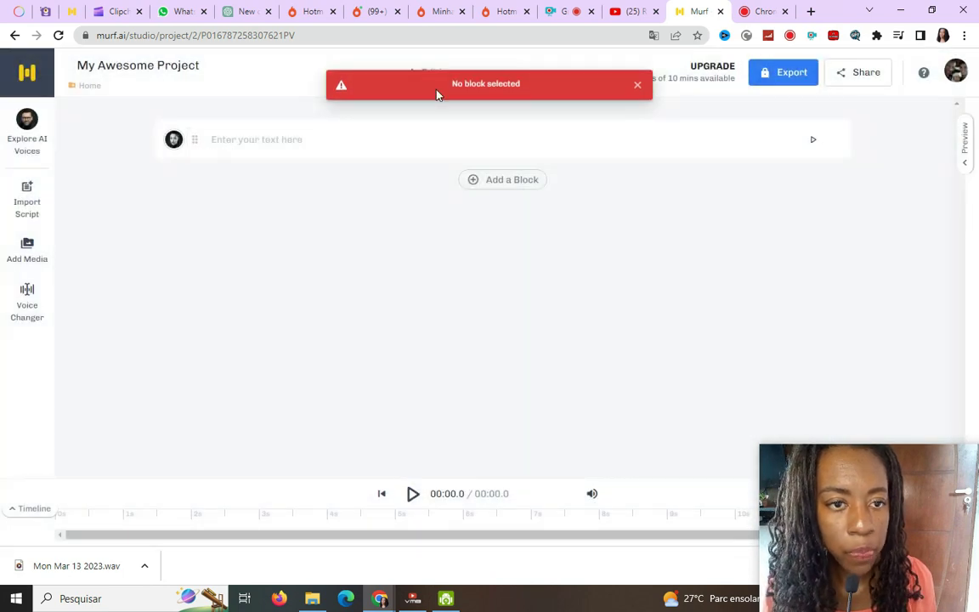
Paste the copied channel subscription invitation into the empty text block and generate its speech with the Marcia voice.
left_click(504, 138)
right_click(500, 172)
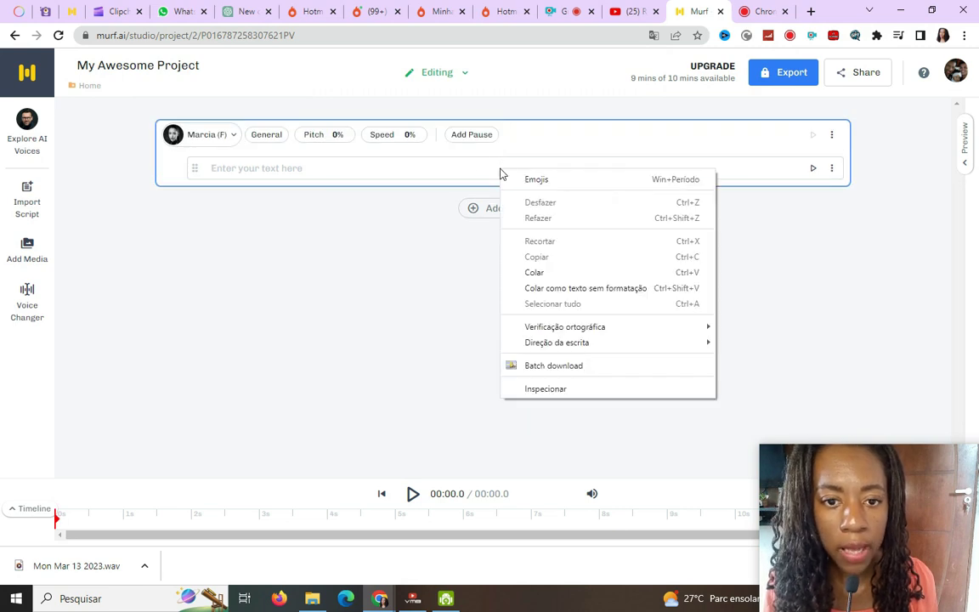
left_click(537, 274)
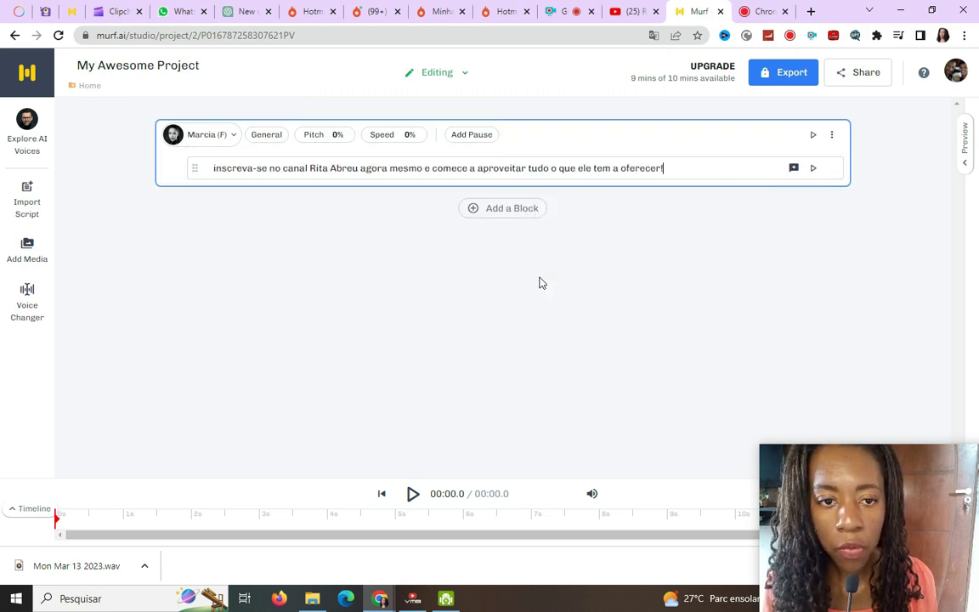
left_click(814, 169)
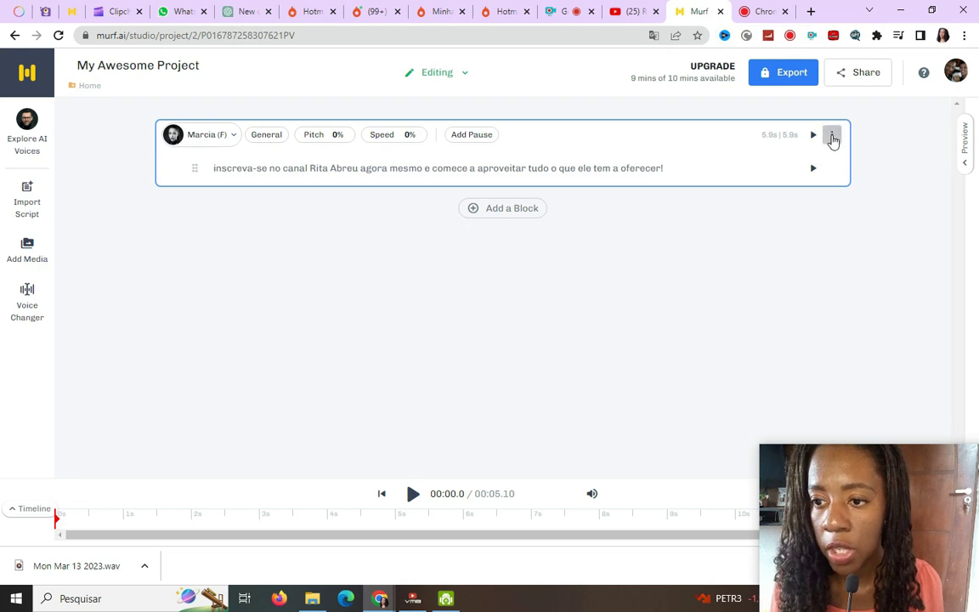
Try to download the block's voice audio as a medium-quality mono MP3 split by sub-blocks.
left_click(831, 136)
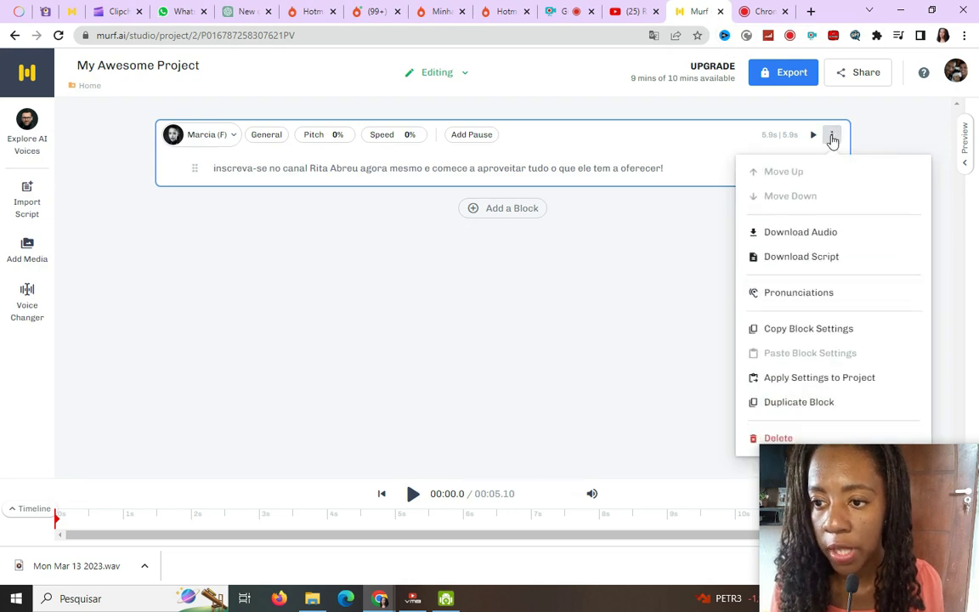
left_click(802, 233)
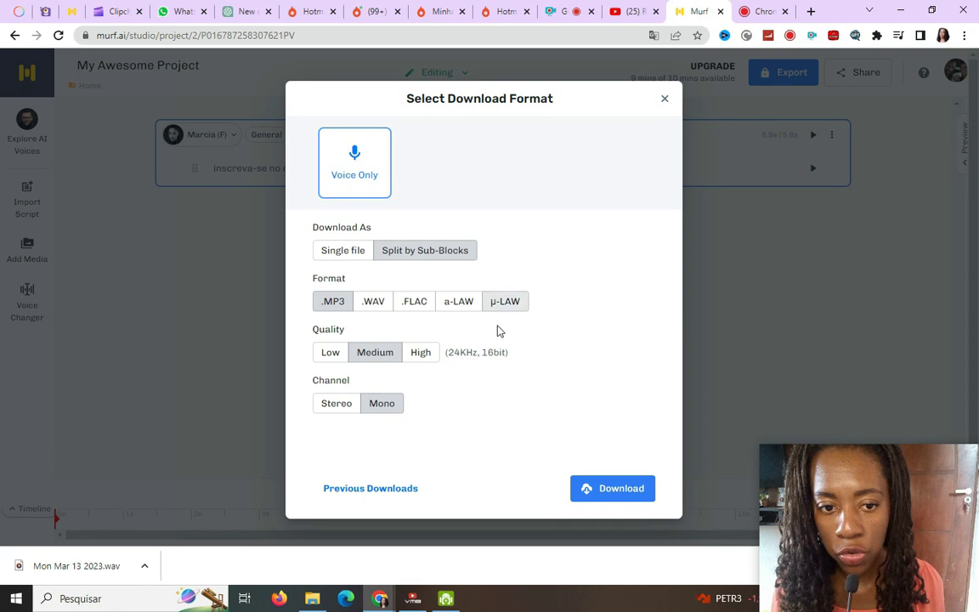
left_click(630, 496)
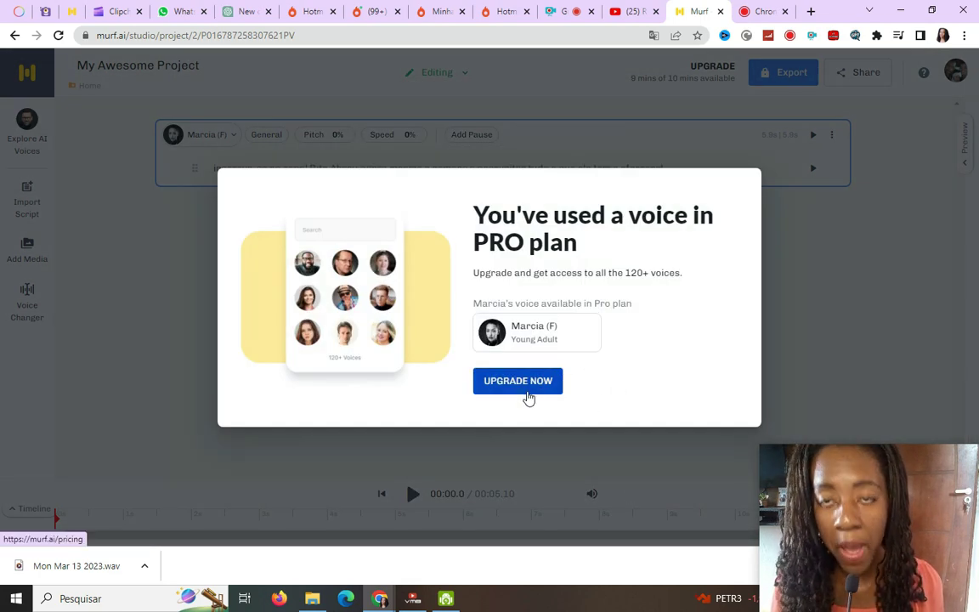
left_click(821, 302)
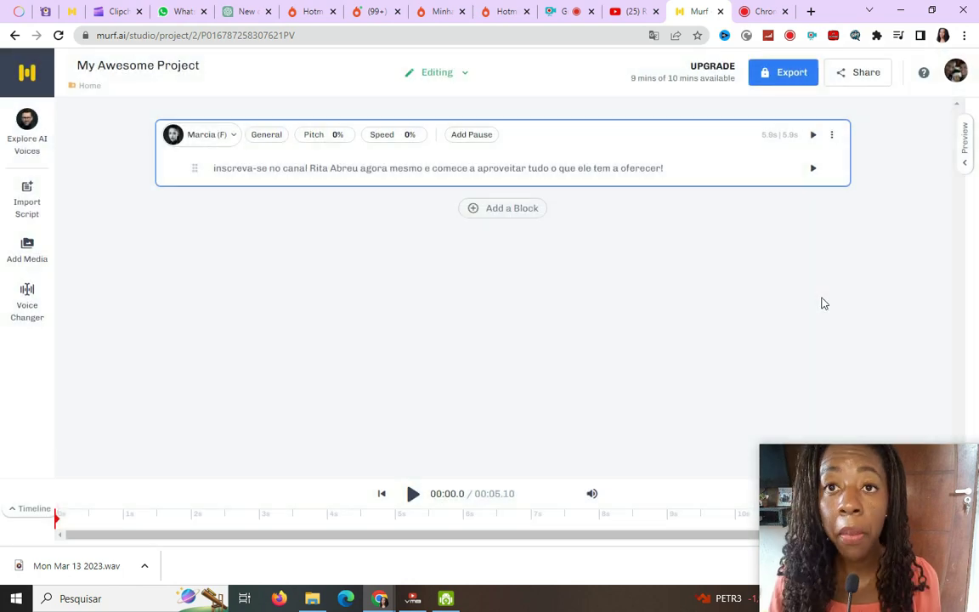
Check the finished recording in Chrome Audio Capture and return to the Murf project.
left_click(763, 13)
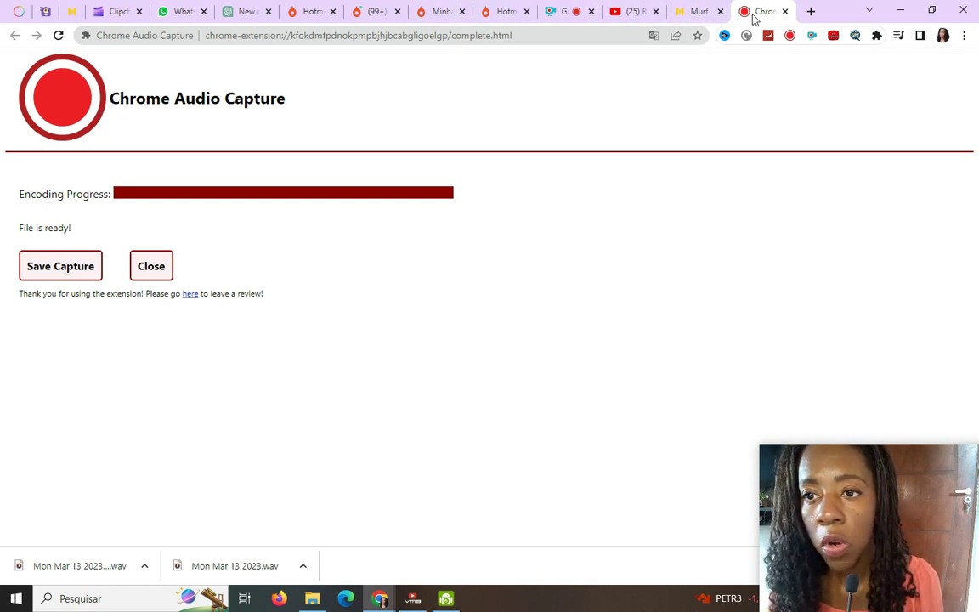
left_click(702, 12)
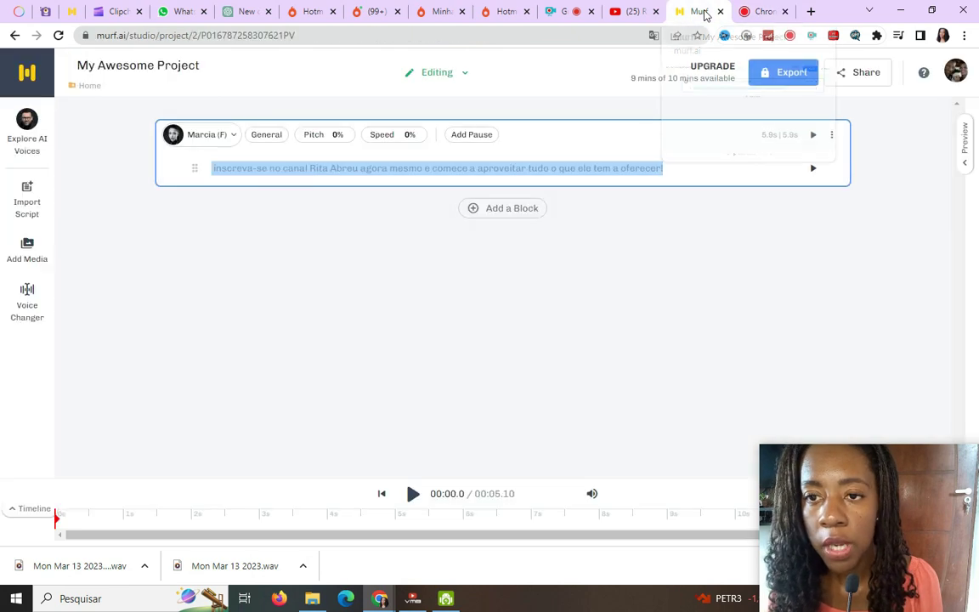